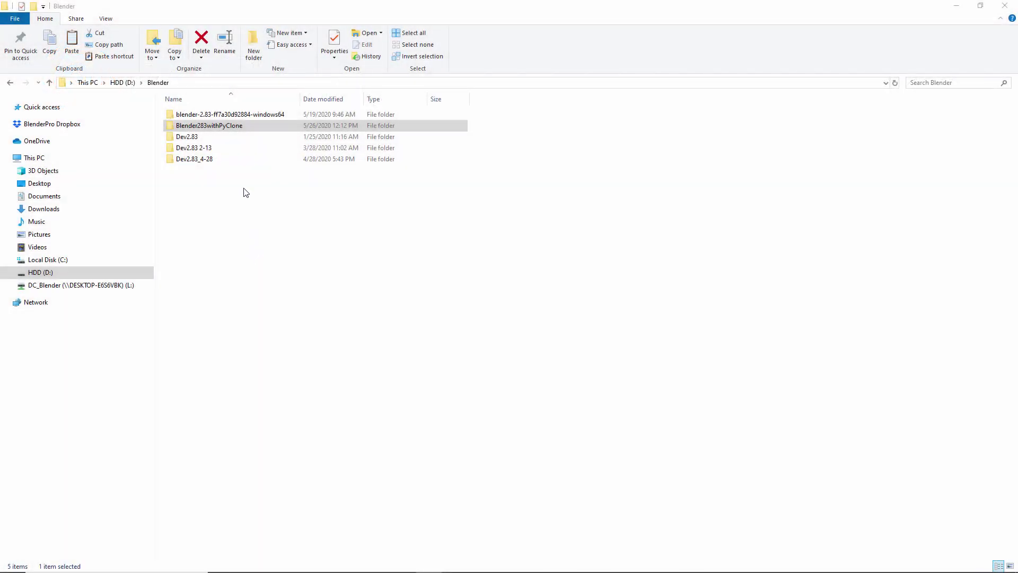
- Open the Blender283withPyClone folder and launch its blender.exe to start PyClone
double_click(219, 128)
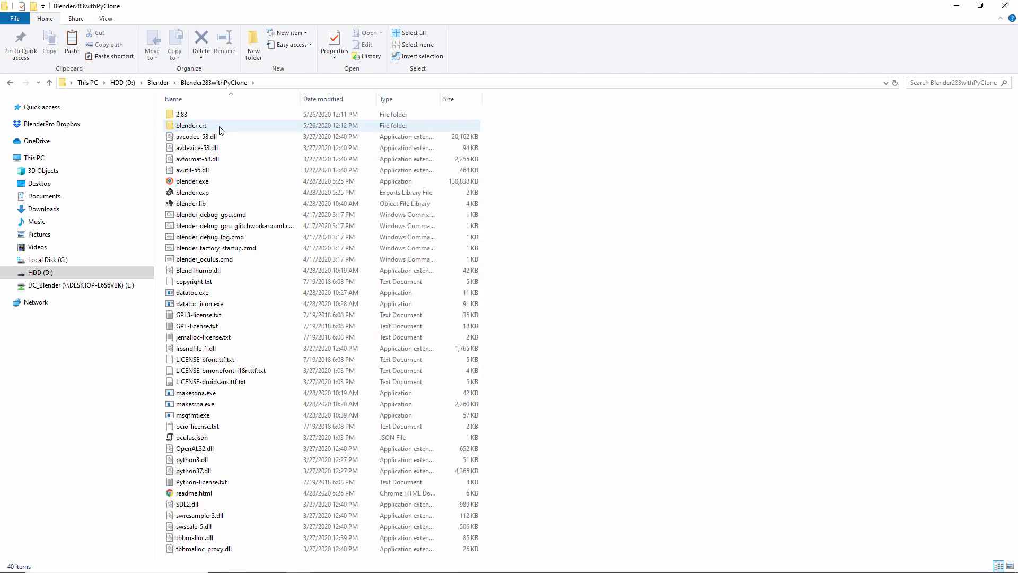
double_click(199, 182)
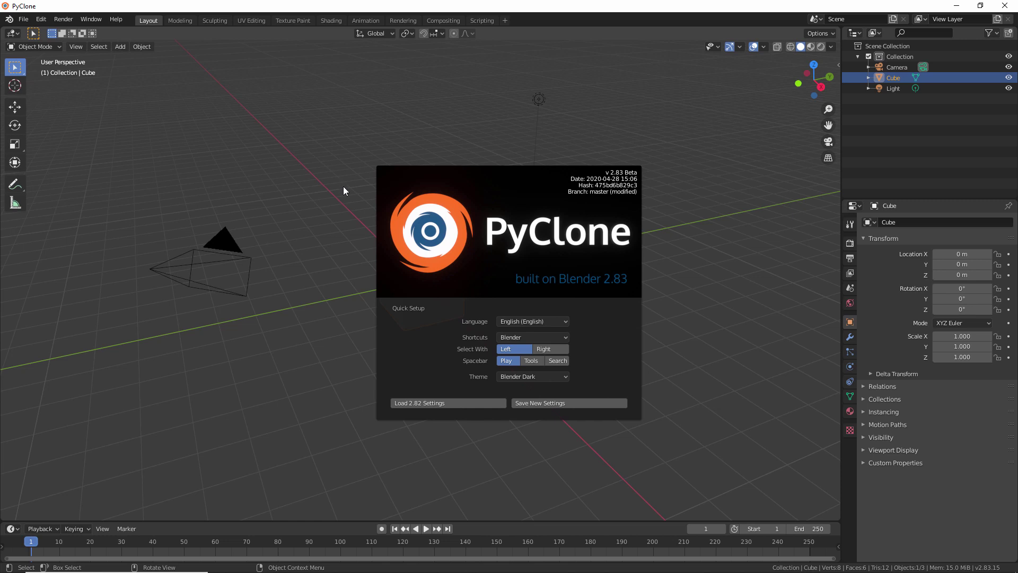
- Dismiss the splash screen and add a PyClone > PyClone workspace tab
click(481, 112)
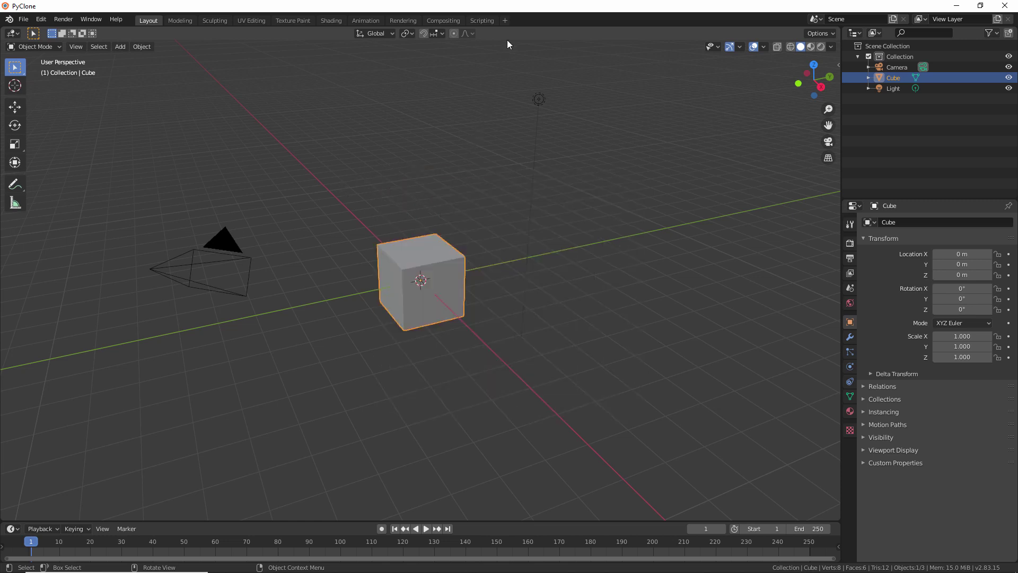
click(505, 20)
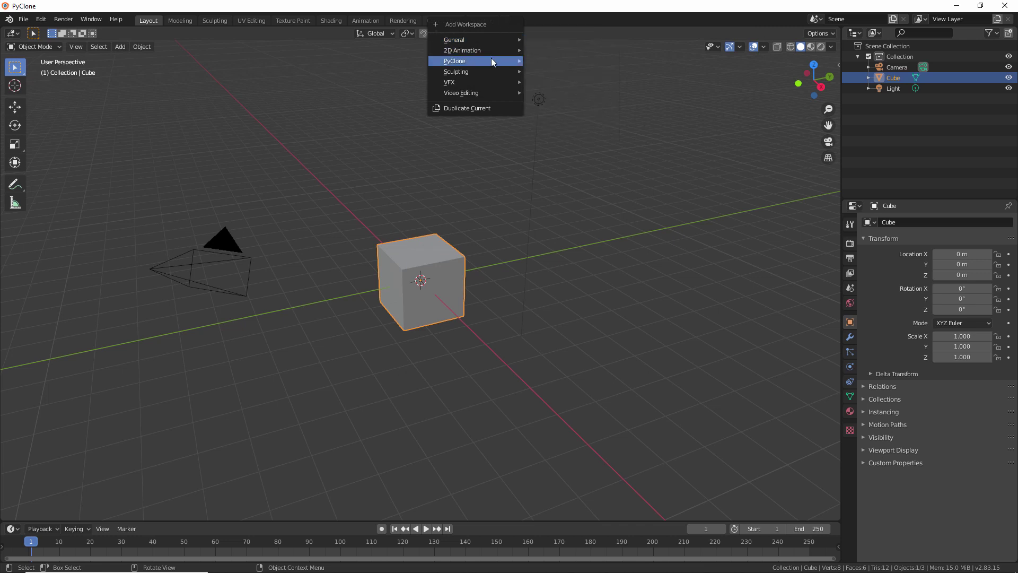
mouse_move(488, 62)
click(555, 60)
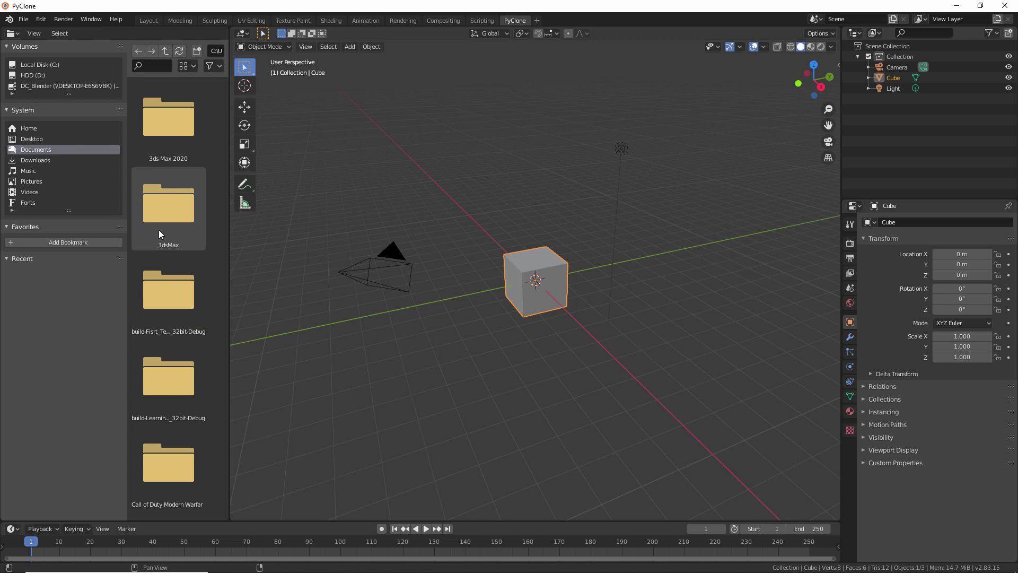
- Open Preferences, centre the window, and show the Add-ons list
click(40, 19)
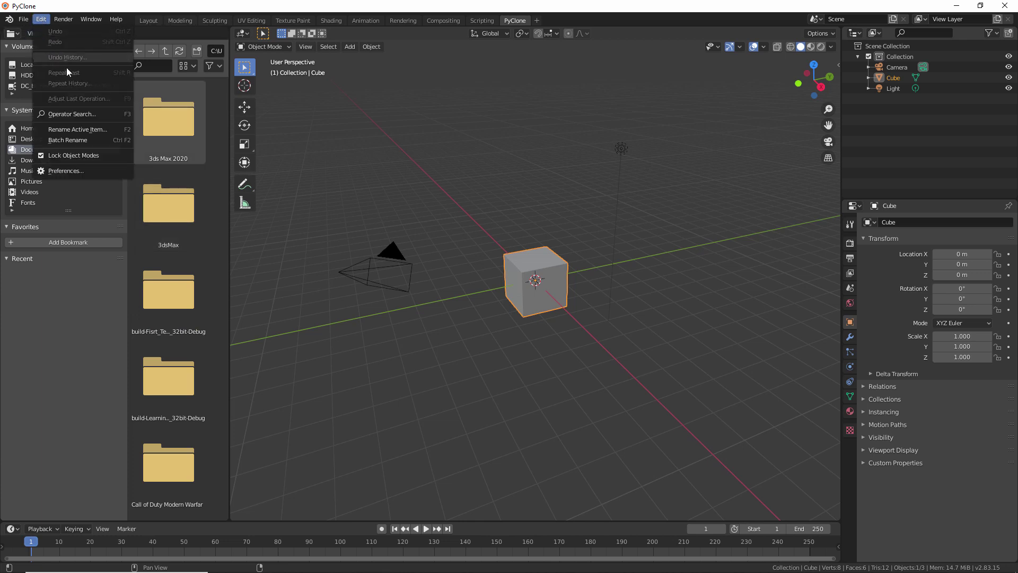
click(90, 169)
drag(138, 46, 419, 80)
click(408, 181)
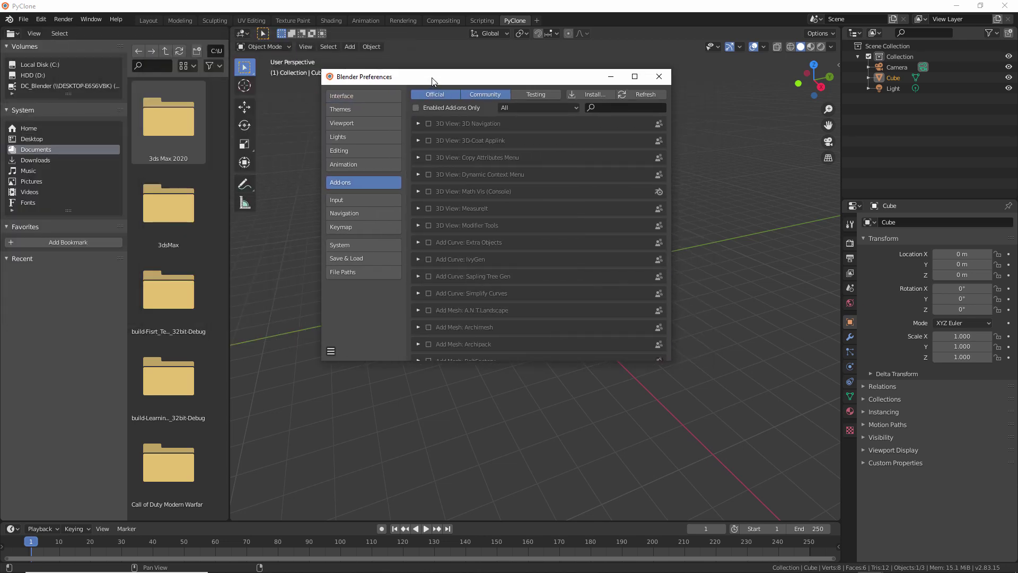
- Filter add-ons to Asset Management, enable Asset Management: PyClone, and cancel an Install attempt
click(514, 108)
click(476, 201)
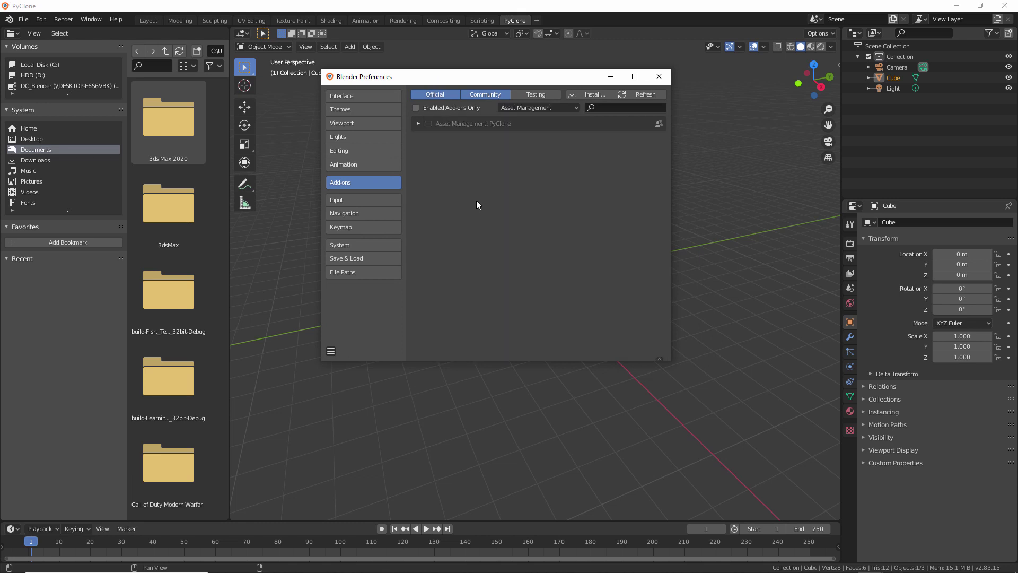
click(428, 123)
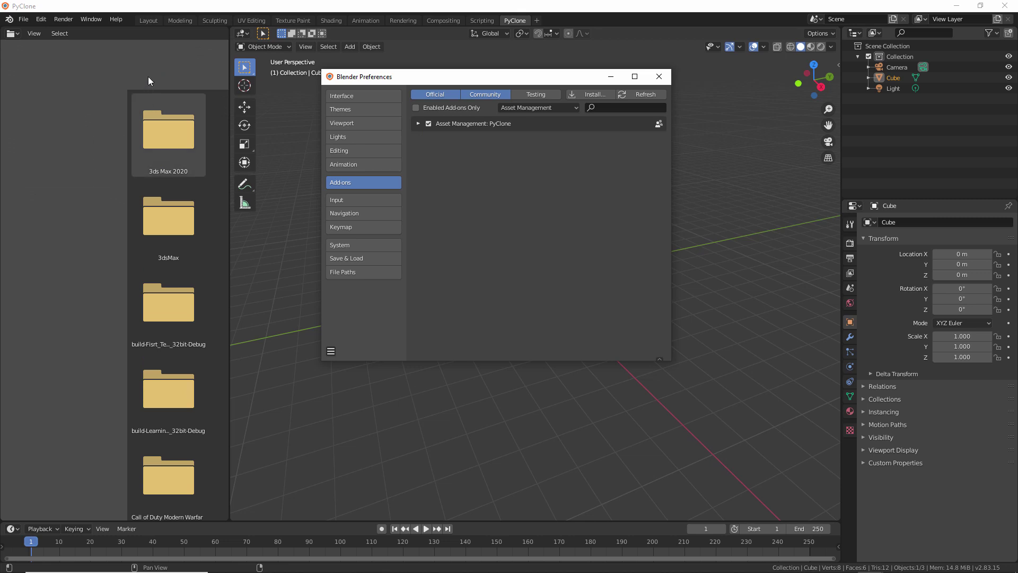
click(589, 95)
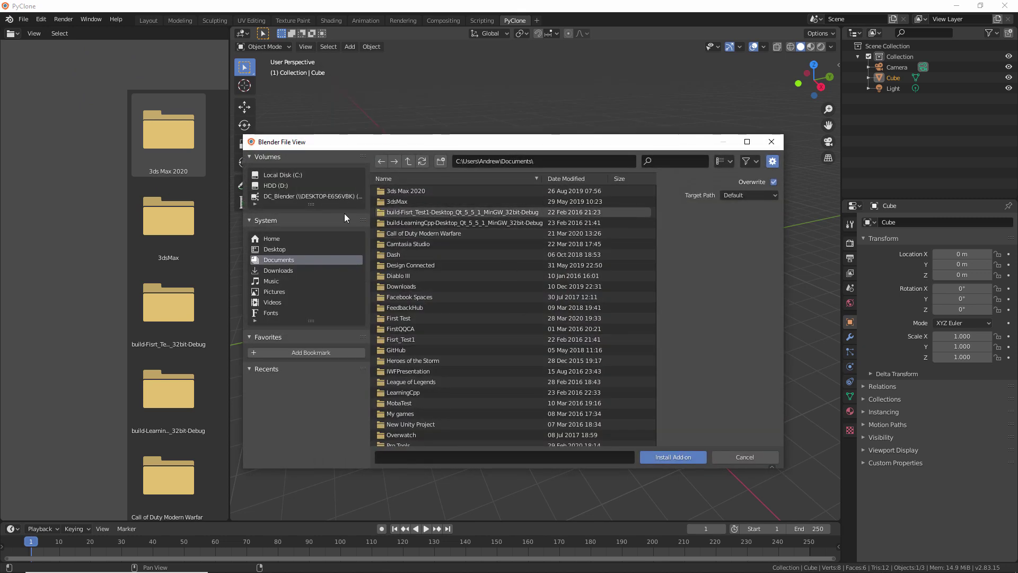
click(747, 456)
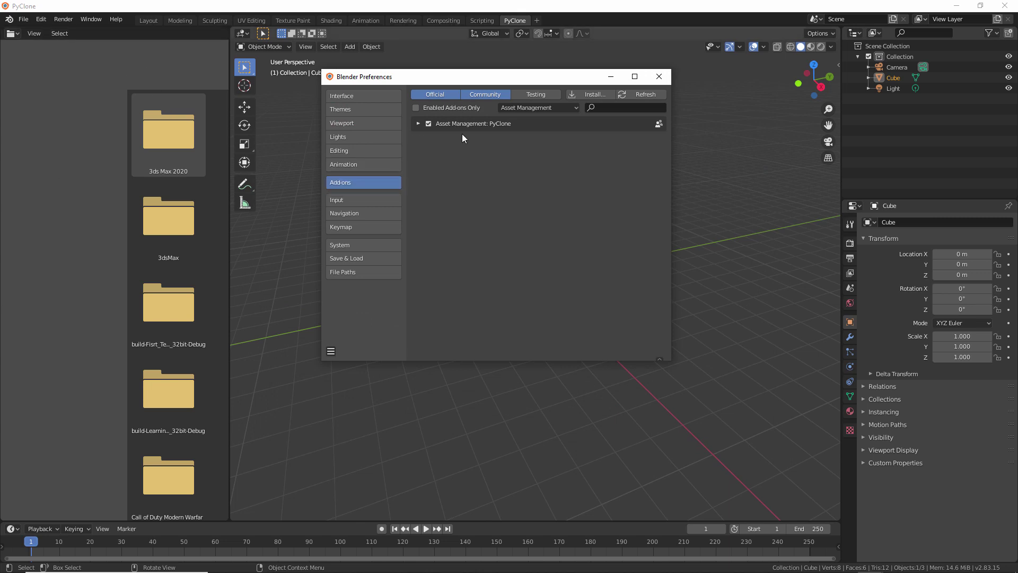
- Filter to Asset Library, enable Toy Box Library and Home Builder Library, then close Preferences
click(527, 108)
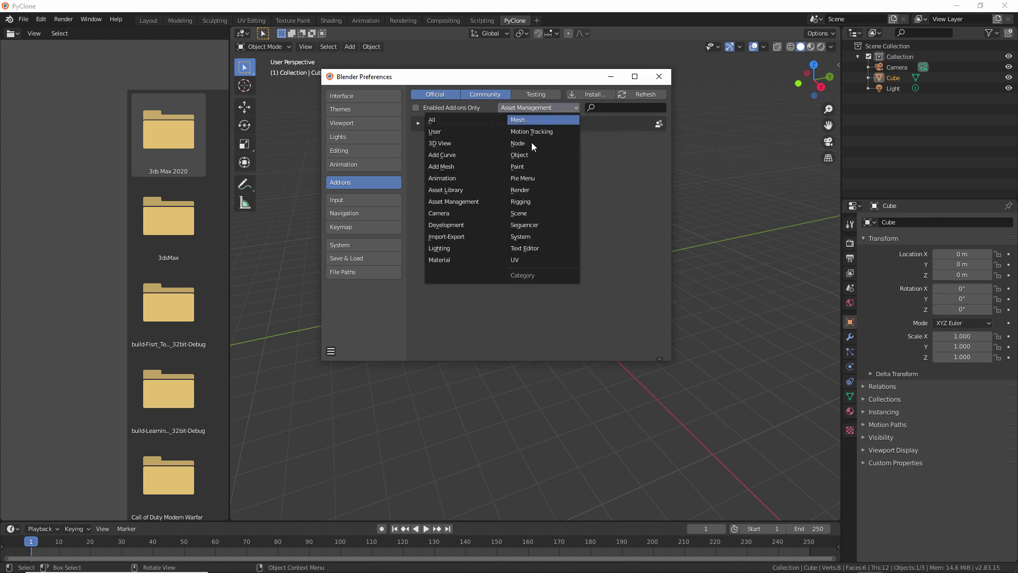
click(453, 192)
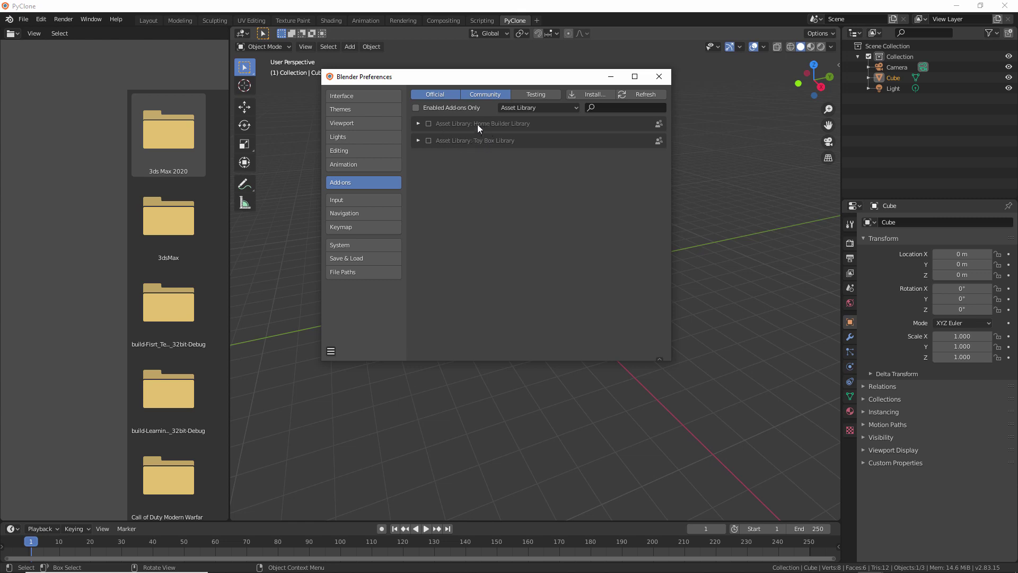
click(428, 140)
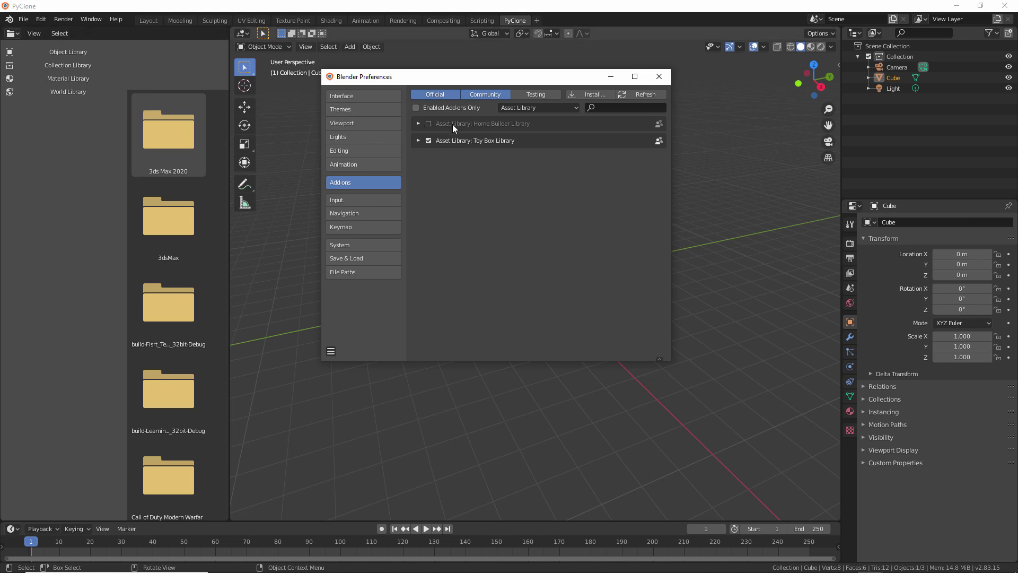
click(429, 124)
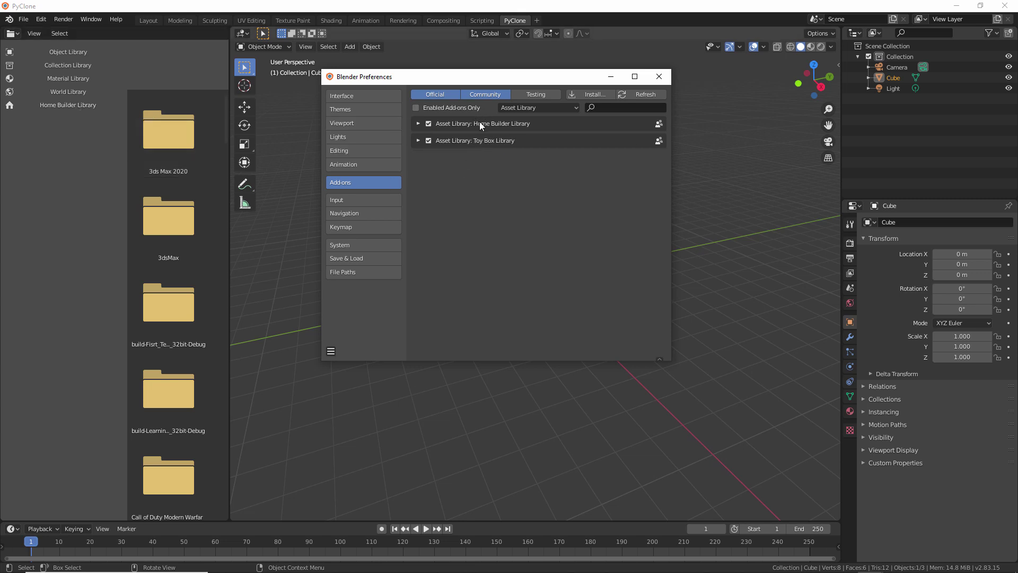
click(659, 76)
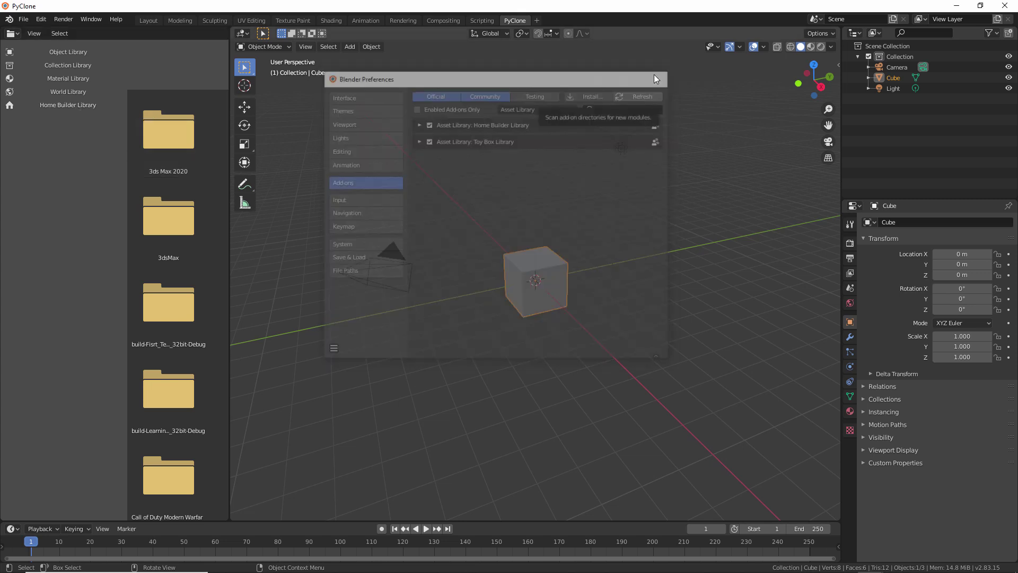
- Browse the Object, Collection and Material library entries
click(65, 52)
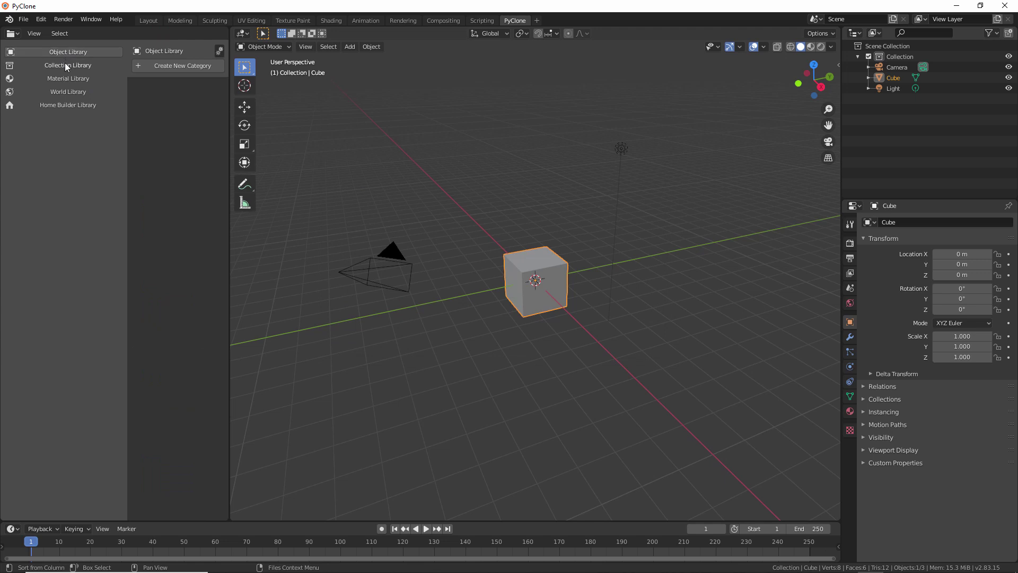
click(64, 64)
click(68, 78)
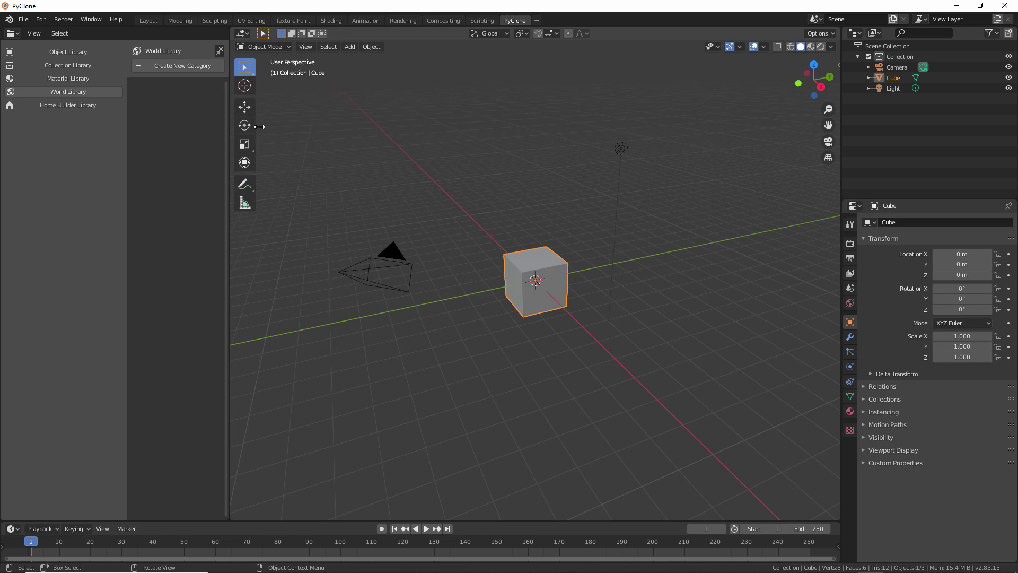
- Resize the tool panel and library sidebar until the library list shows icons only
drag(260, 126, 315, 120)
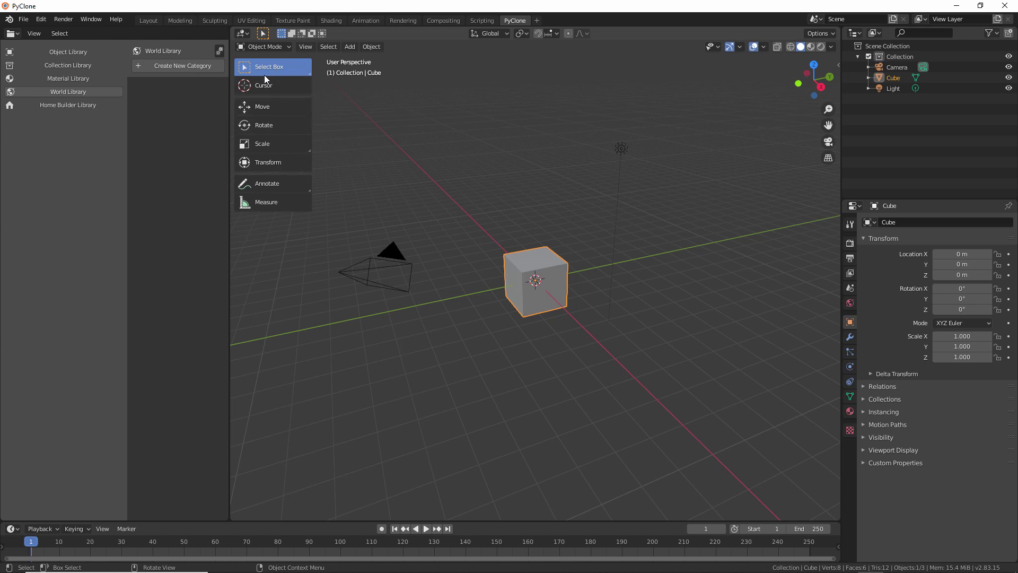
drag(315, 112, 264, 109)
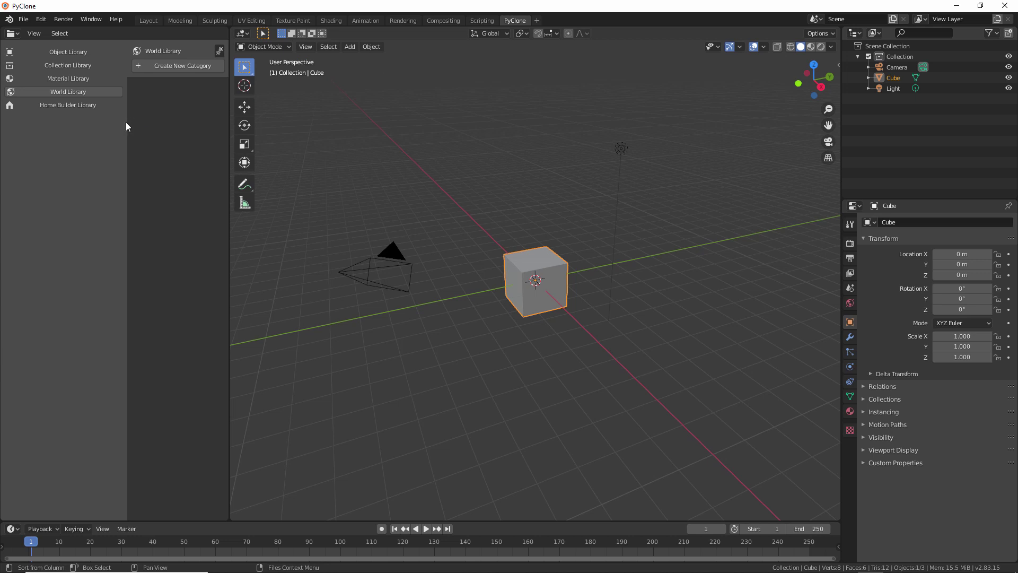
drag(128, 122, 83, 120)
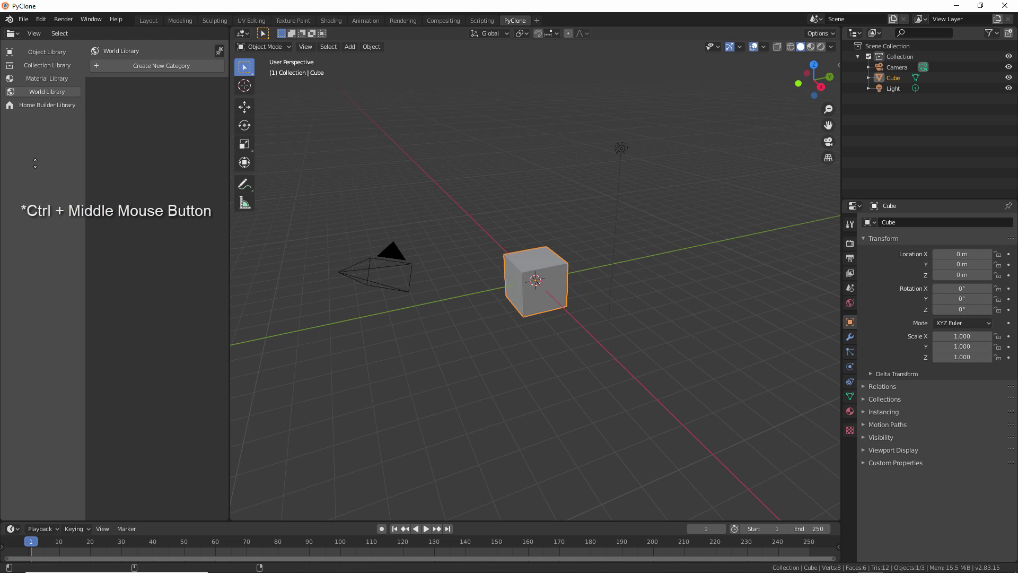
ctrl+middle_drag(35, 169, 53, 440)
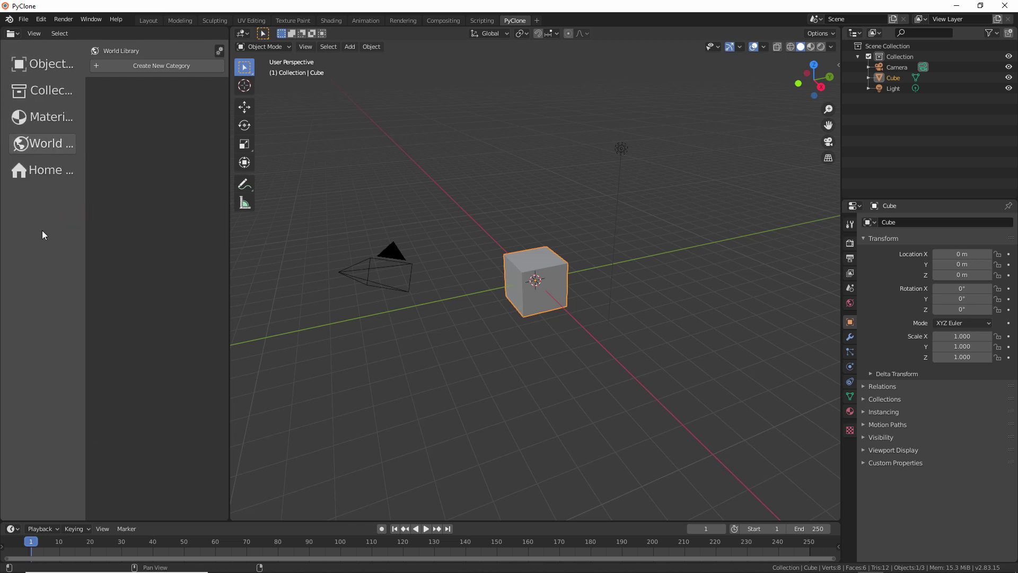
drag(84, 206, 41, 200)
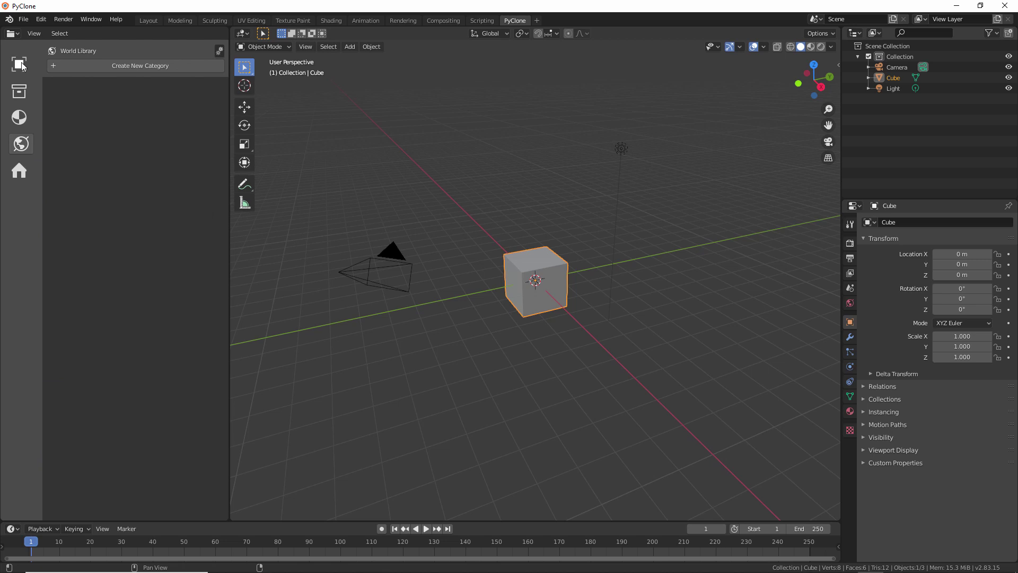
click(21, 90)
click(20, 117)
- In the Object Library, add a category with folder name 'Test' and check the category list
click(22, 65)
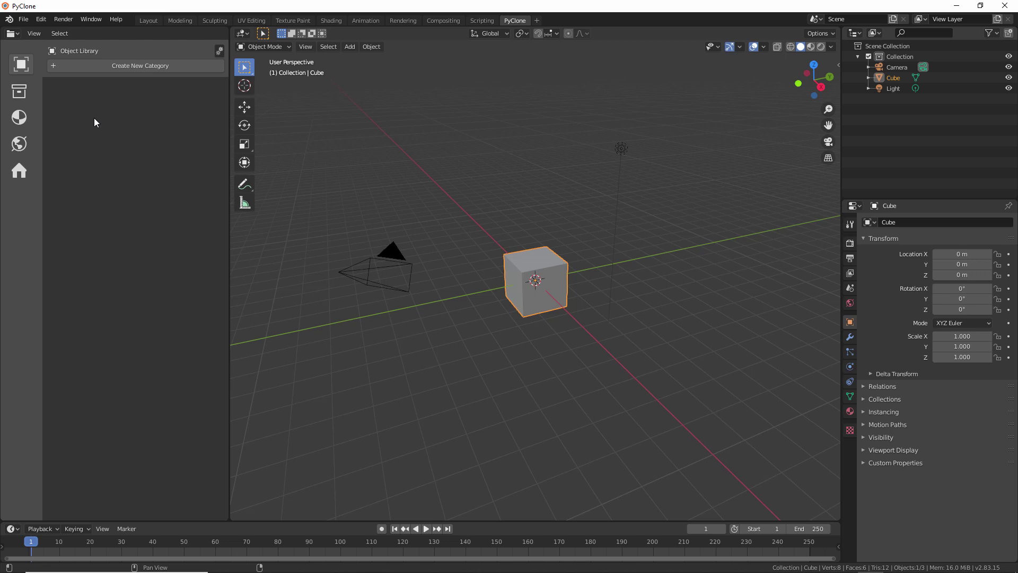
click(131, 66)
click(128, 98)
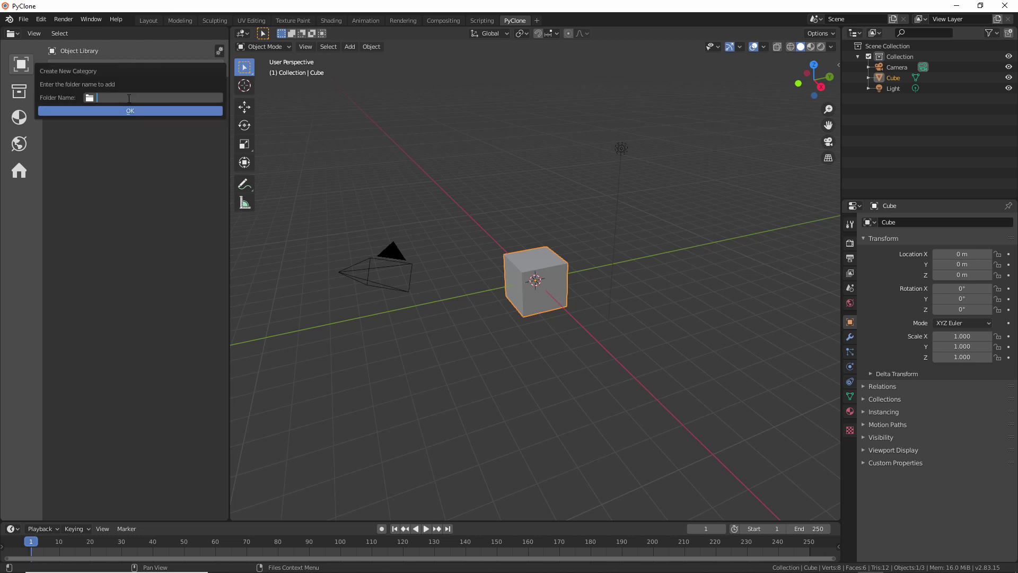
text(Test)
click(137, 110)
click(99, 69)
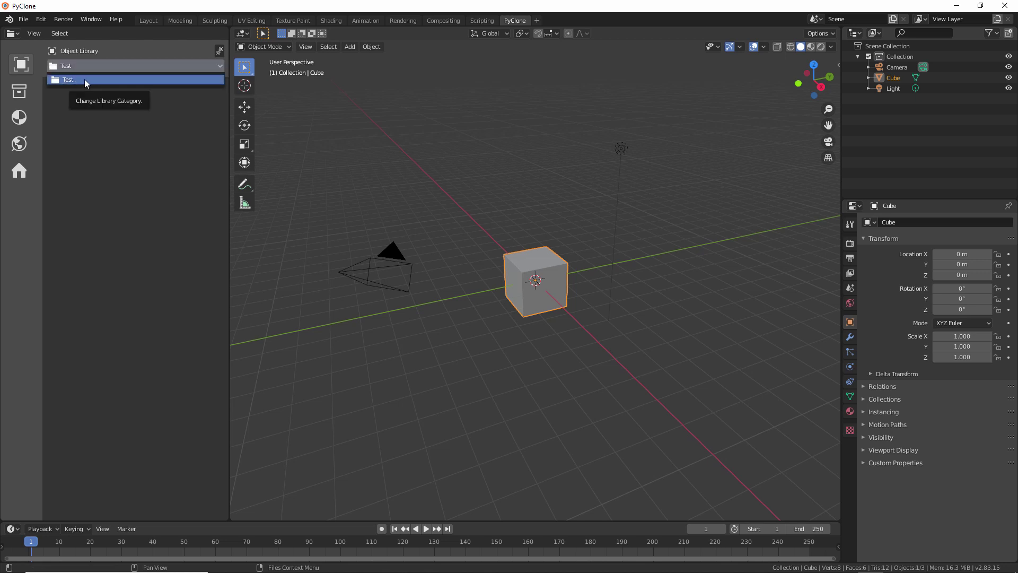
click(219, 51)
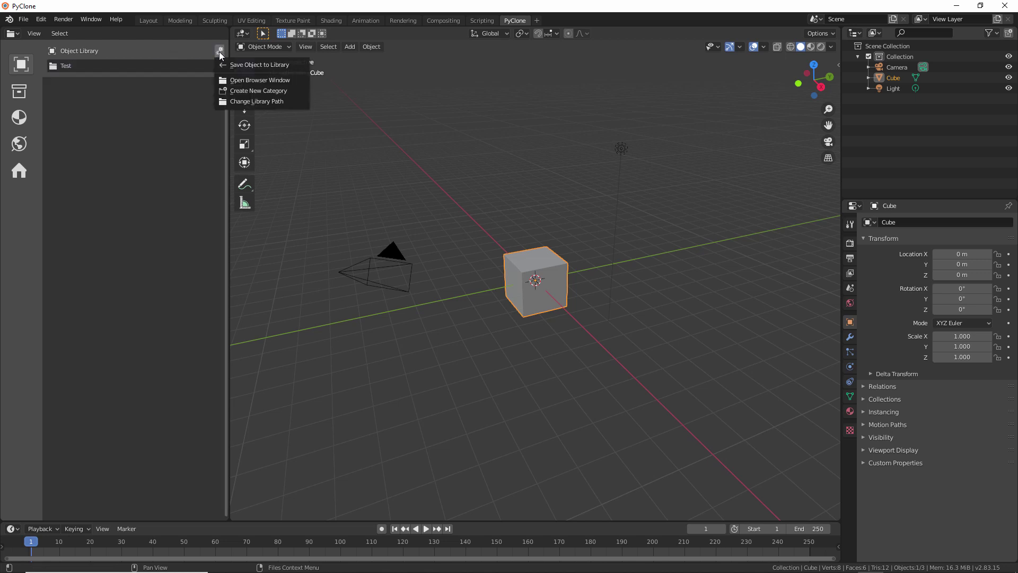
- Save the cube to the Test object library and place two copies, Cube.001 and Cube.002
click(251, 63)
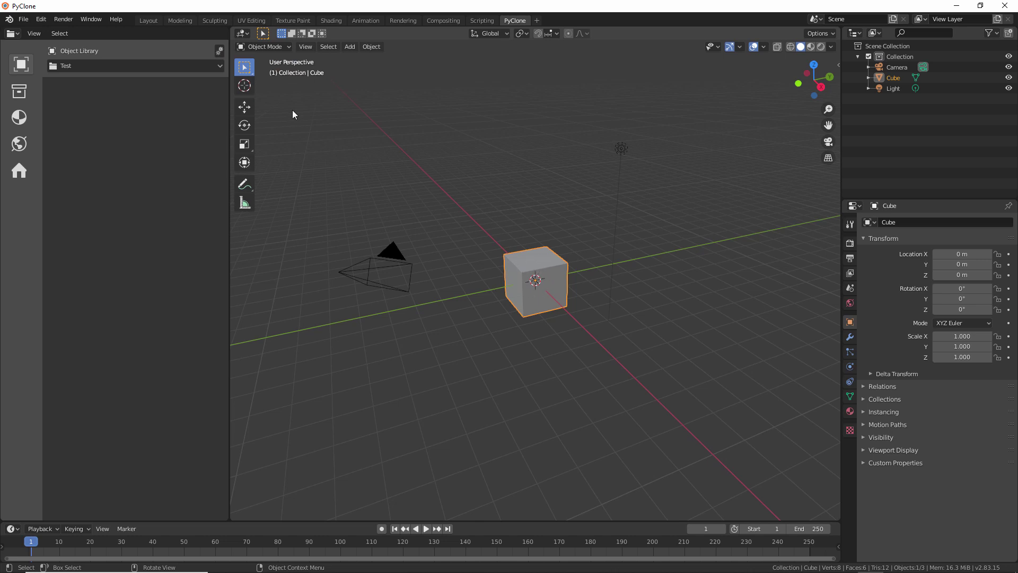
click(219, 50)
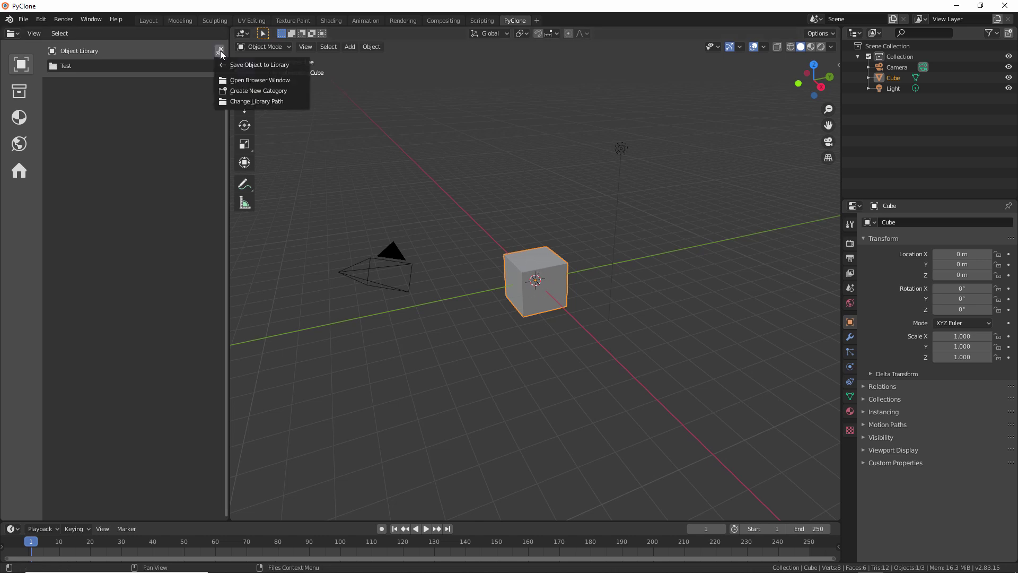
click(251, 65)
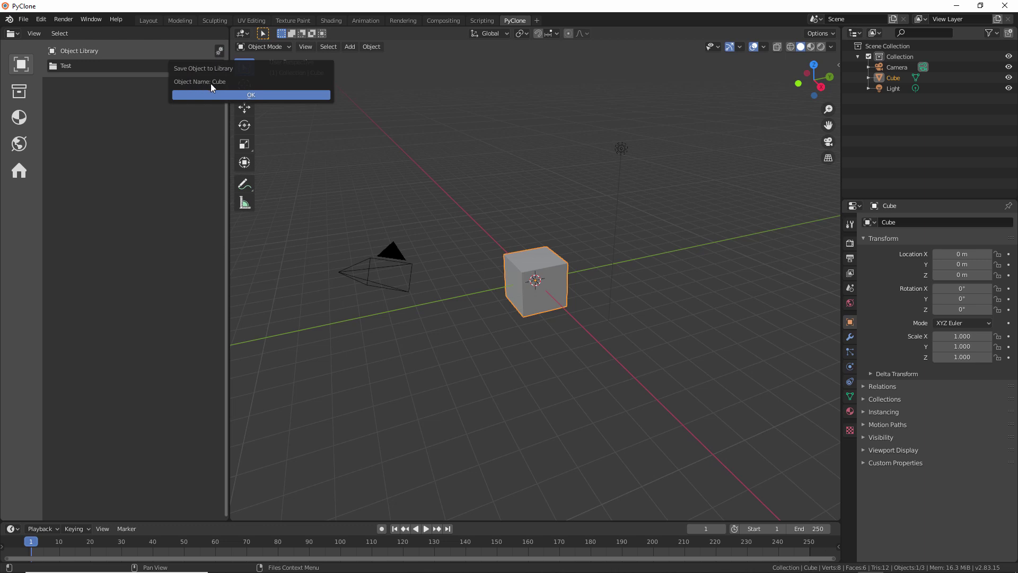
click(264, 99)
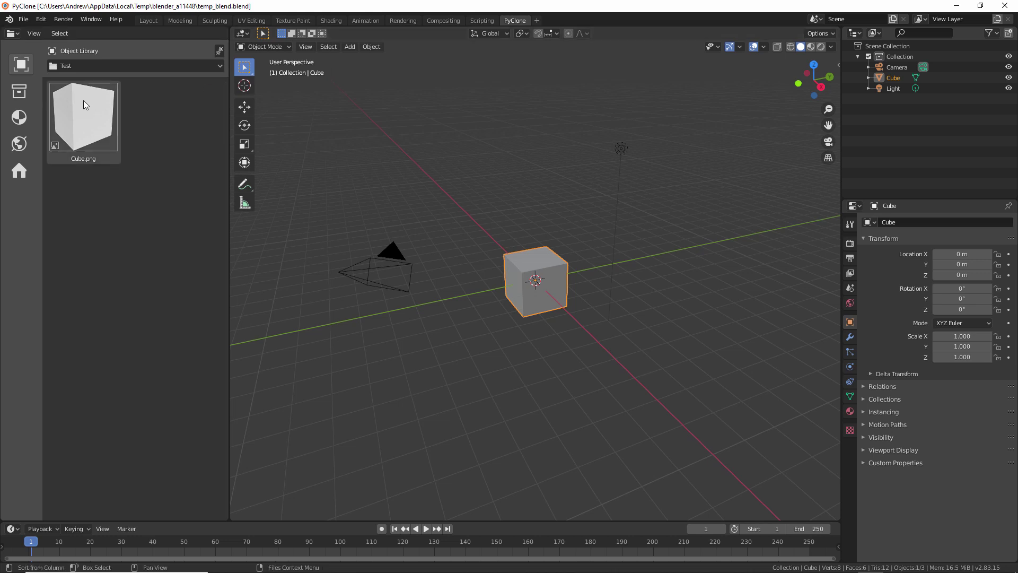
drag(84, 101, 461, 303)
drag(115, 136, 559, 354)
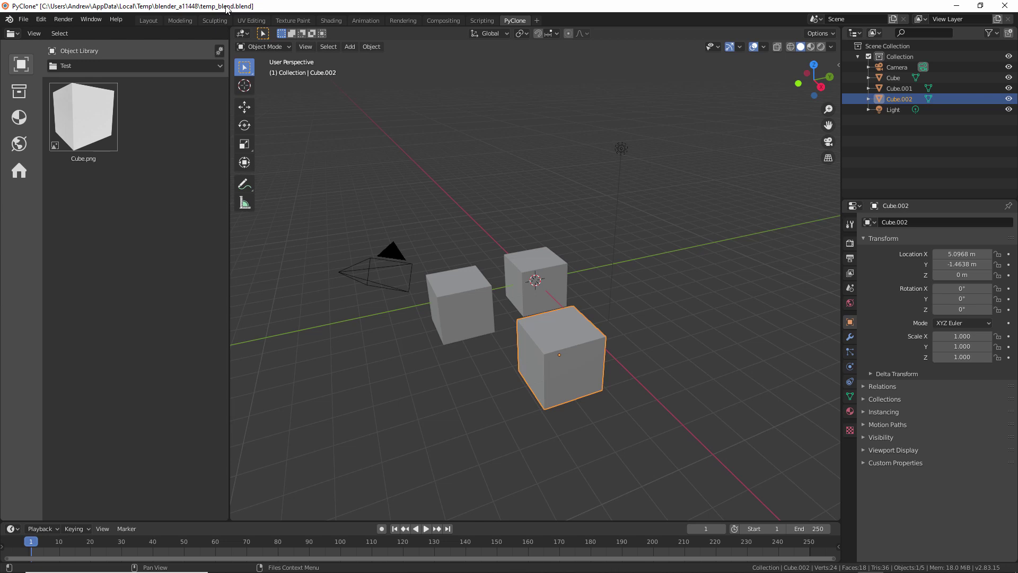
- Add a Suzanne monkey mesh and move it to the right of the cubes
click(594, 275)
key(shift+a)
mouse_move(583, 293)
click(639, 391)
key(g)
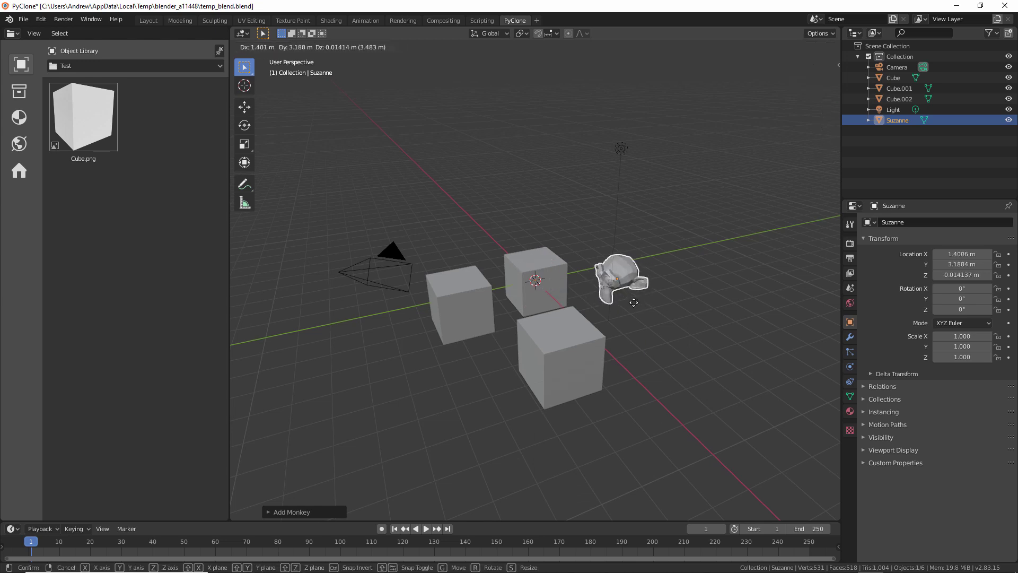
click(633, 303)
mouse_move(634, 302)
middle_down()
mouse_move(606, 304)
mouse_move(642, 294)
middle_up()
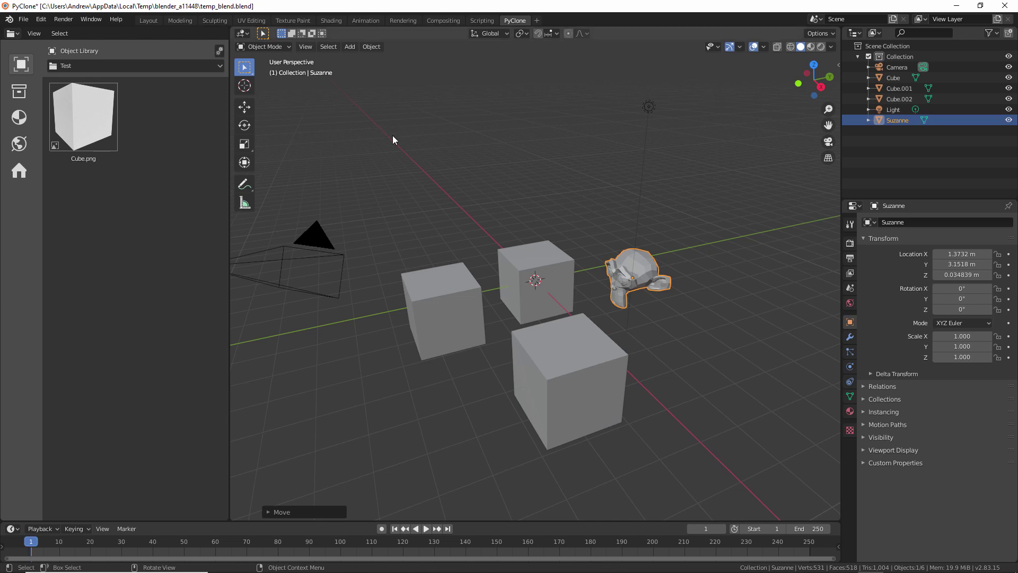
- Save the file, store Suzanne in the Test object library, and place a copy Suzanne.001
click(24, 19)
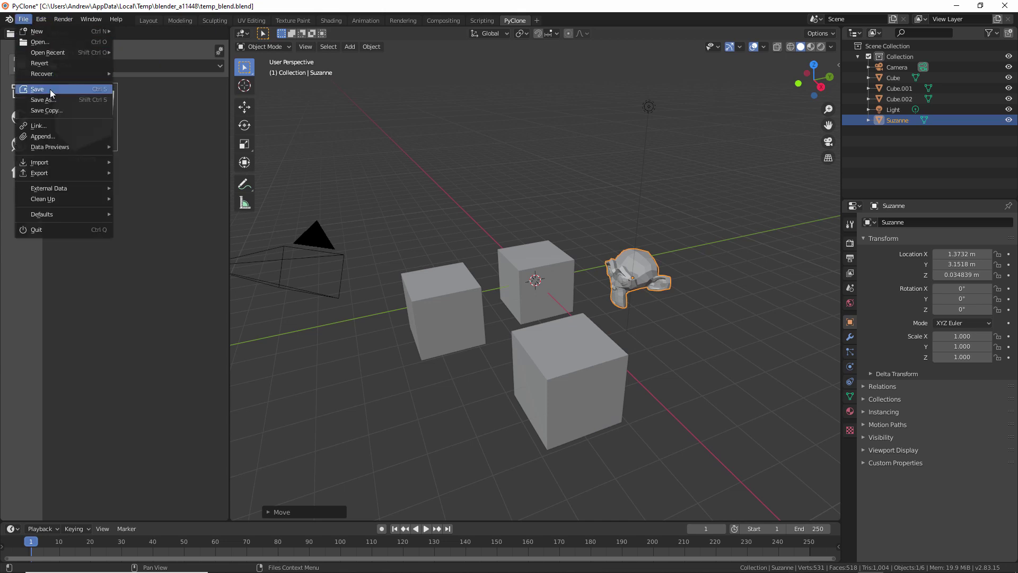
click(51, 93)
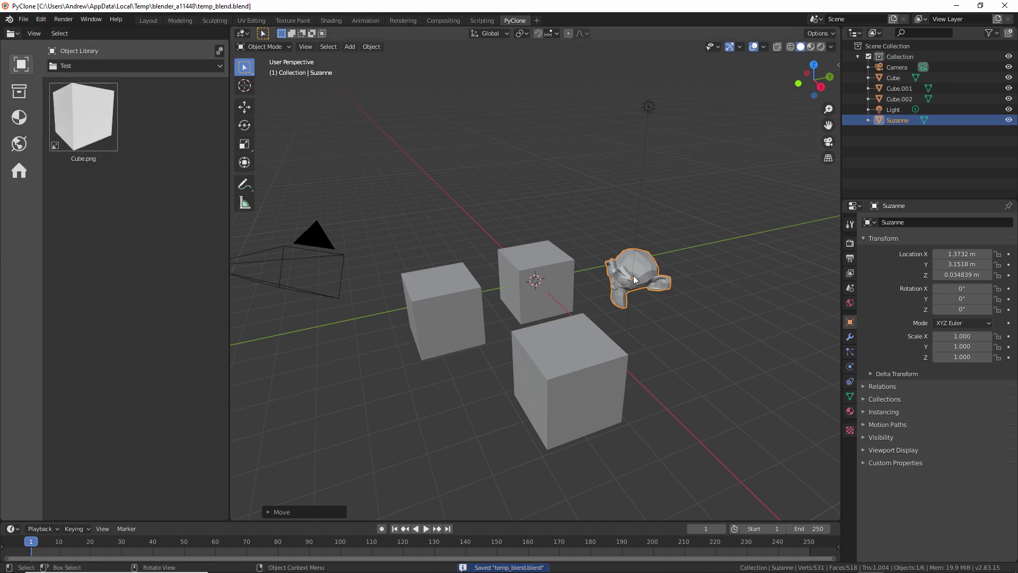
click(221, 51)
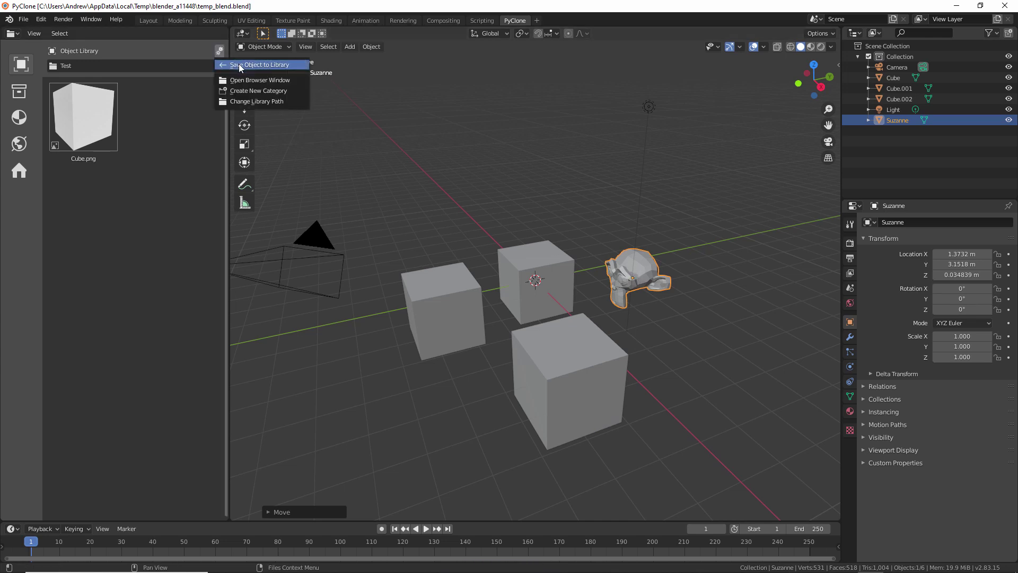
click(239, 68)
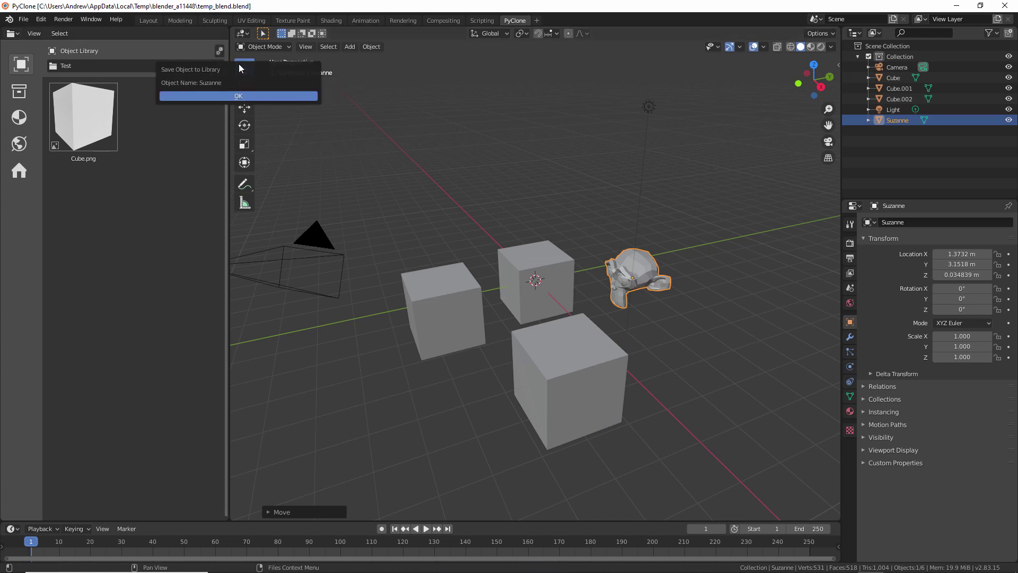
click(243, 98)
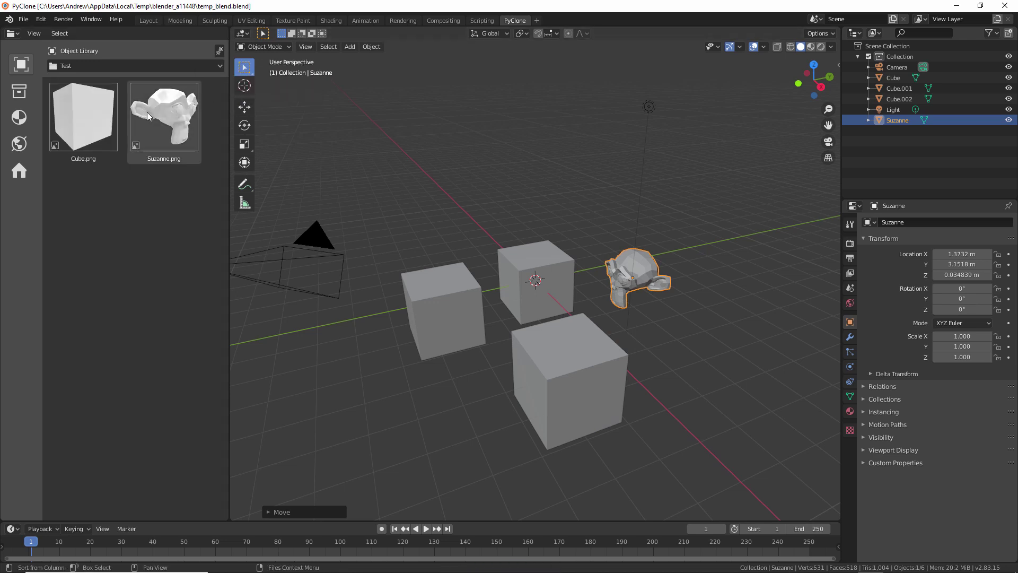
drag(164, 117, 462, 258)
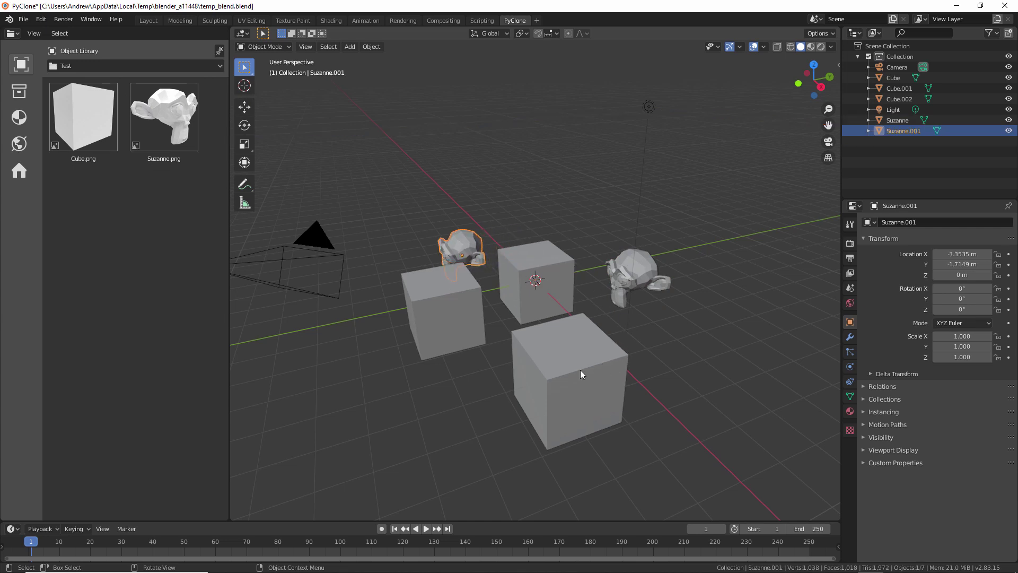
click(21, 92)
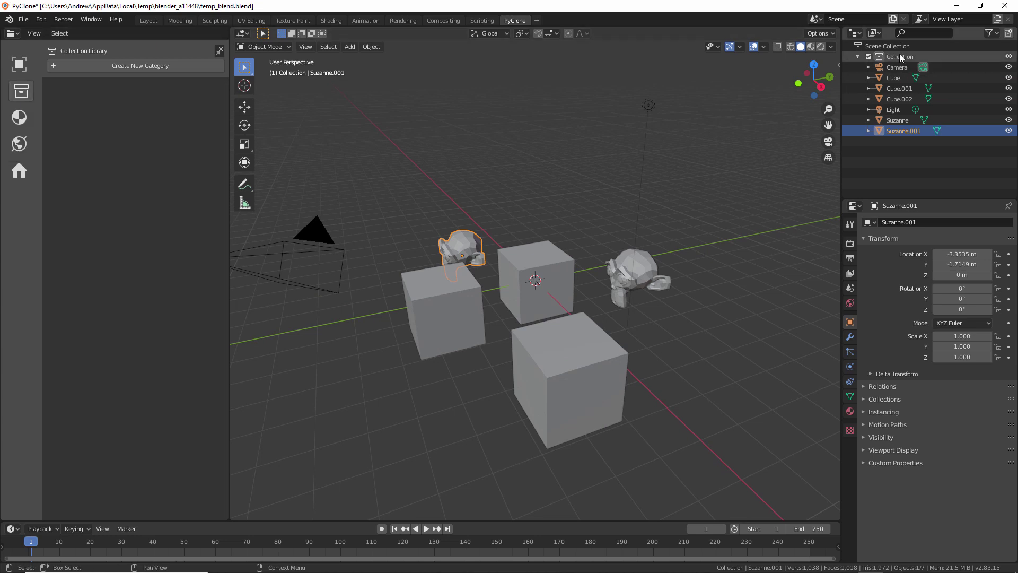
- Add a Test collection category, save, store the scene Collection there, and place a copy beside it
click(139, 68)
click(147, 113)
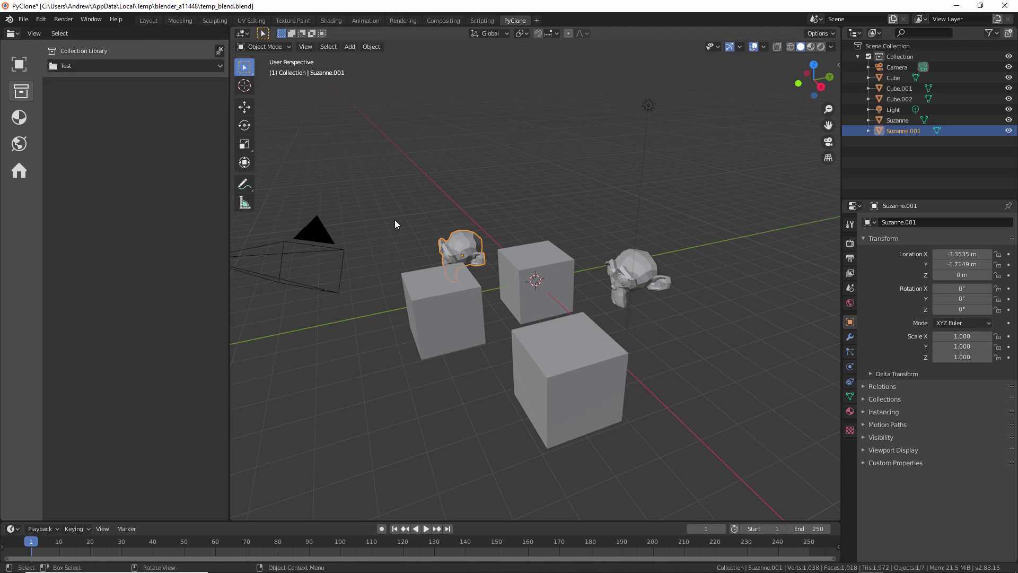
key(ctrl+s)
click(221, 52)
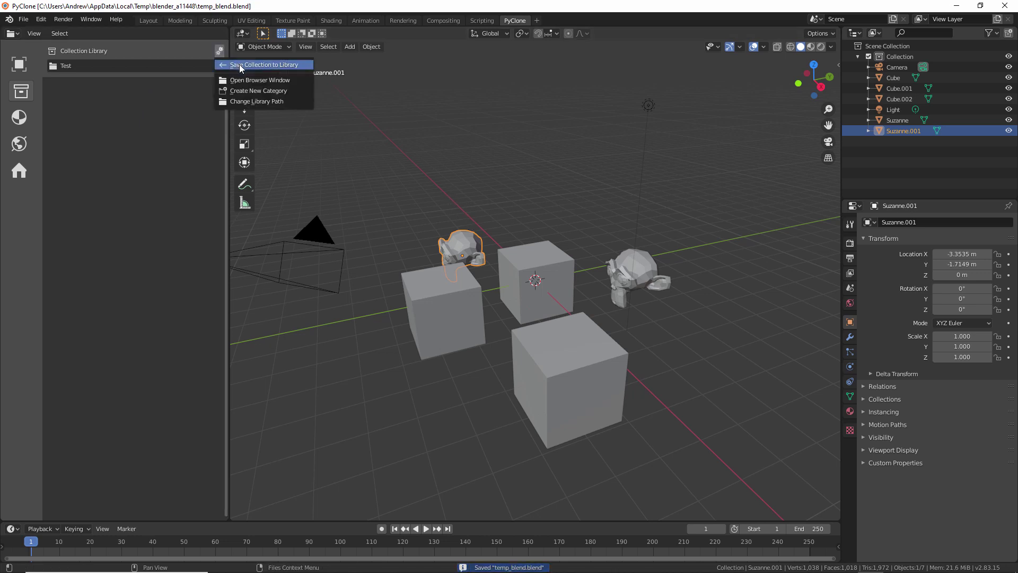
click(240, 65)
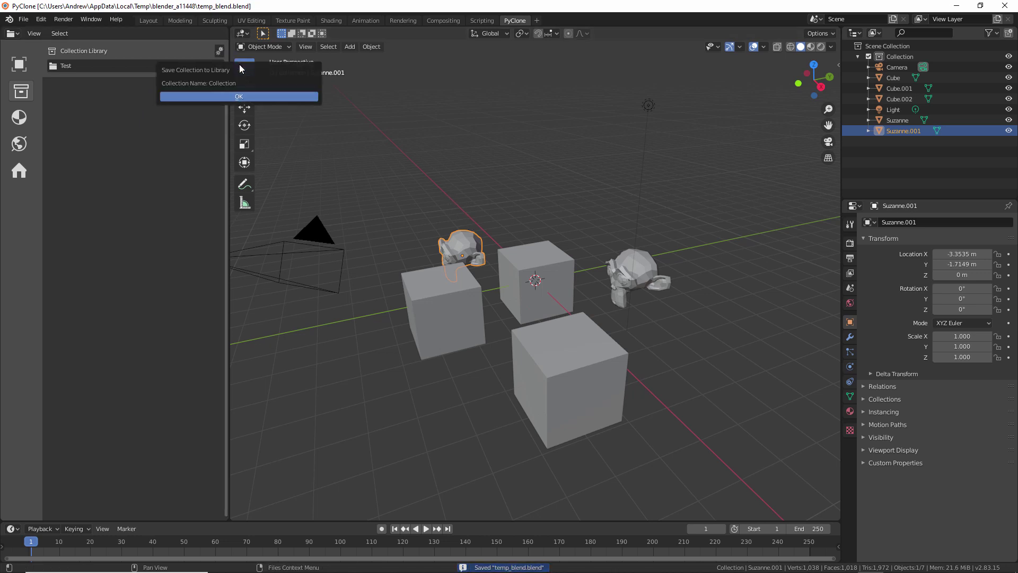
click(246, 97)
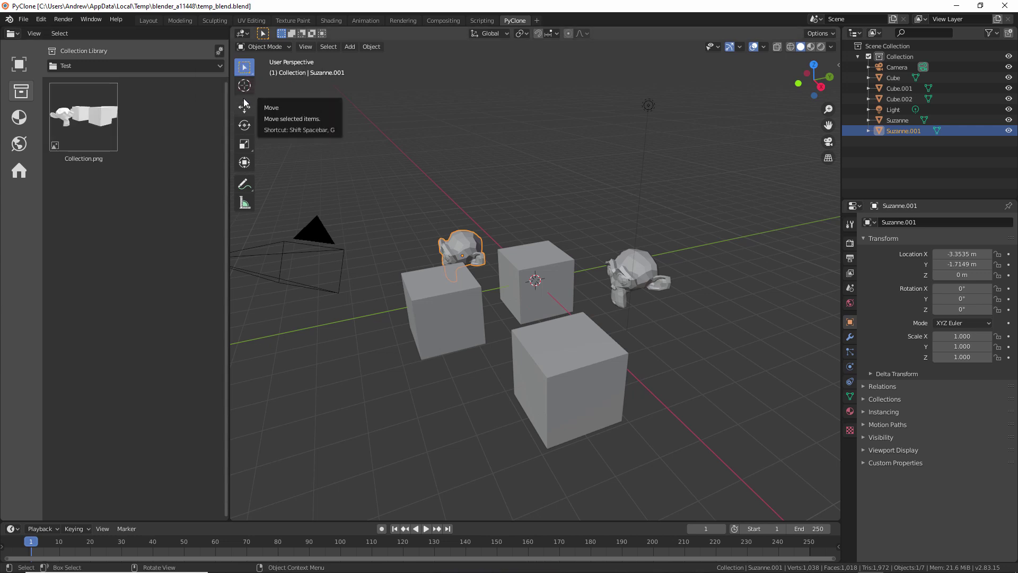
drag(80, 117, 672, 222)
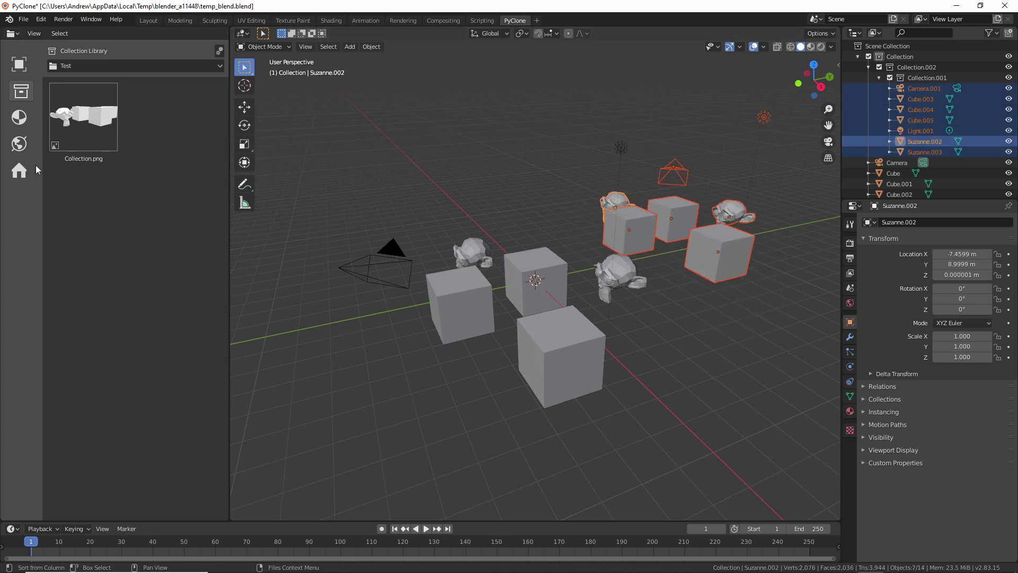
- Create a Test category in the Material Library
click(24, 119)
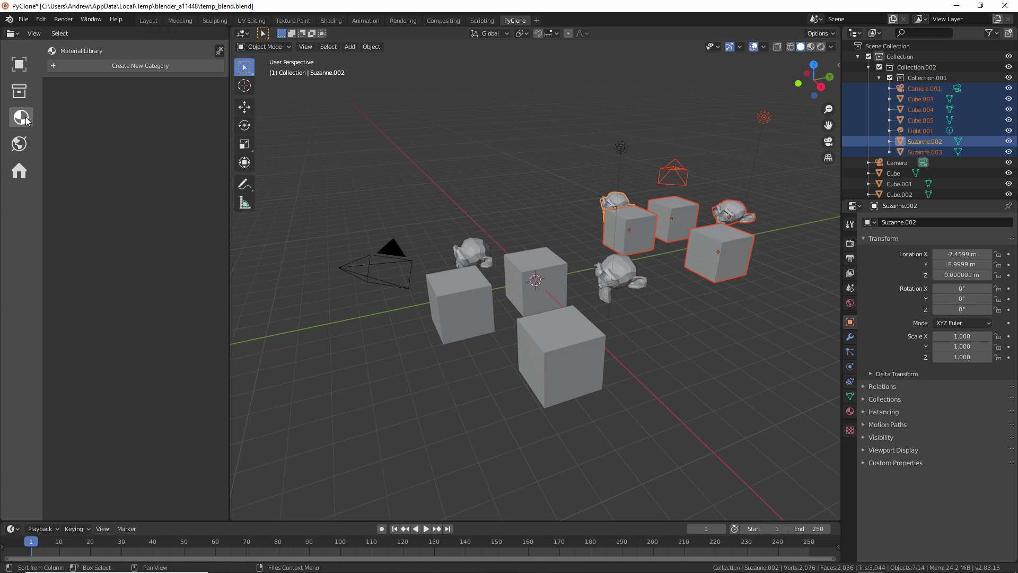
click(123, 67)
click(127, 112)
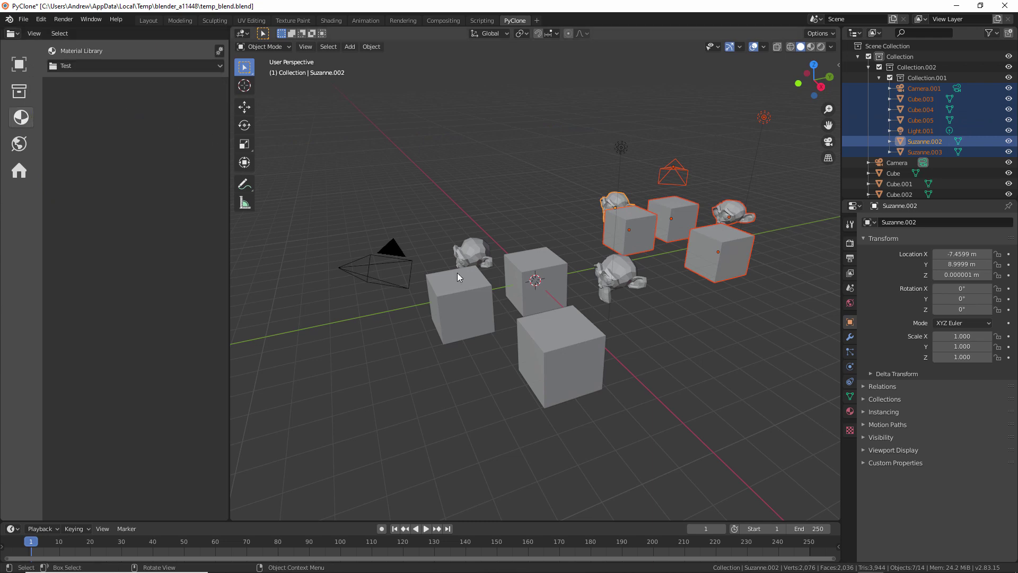
- Rename the centre cube's material to 'Blue' and give it a deep blue base colour
click(543, 263)
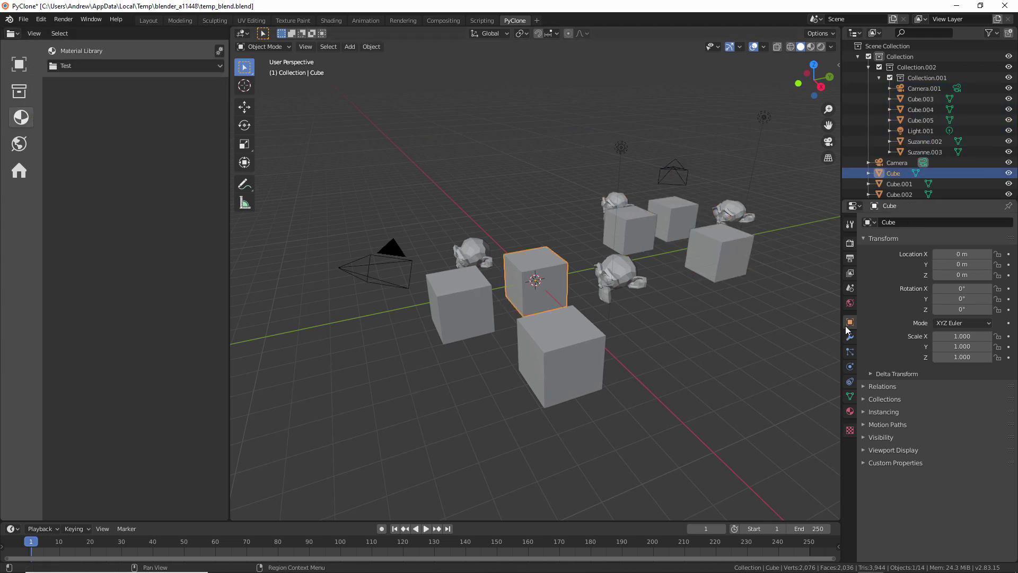
click(849, 411)
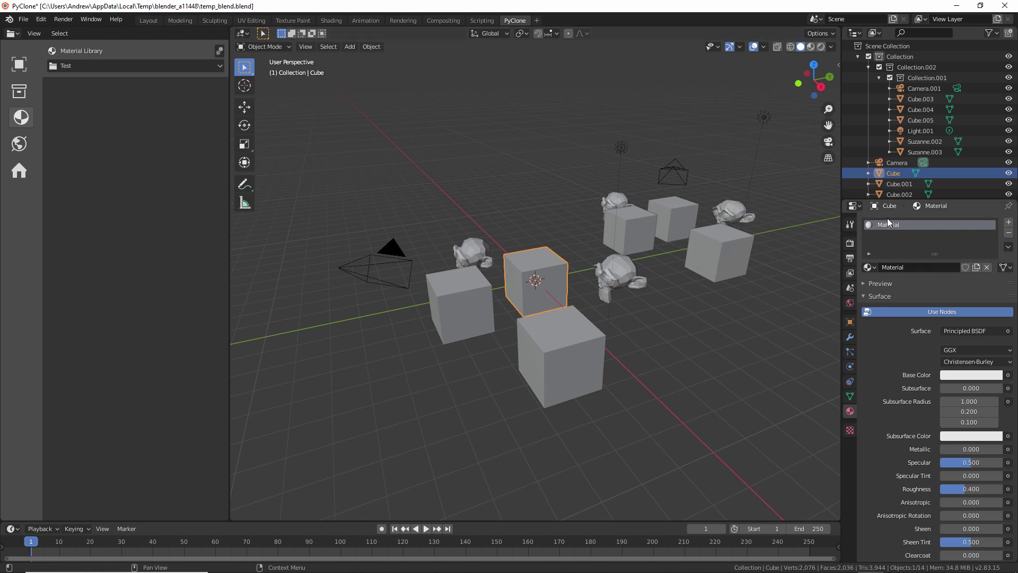
click(911, 270)
text(Blue)
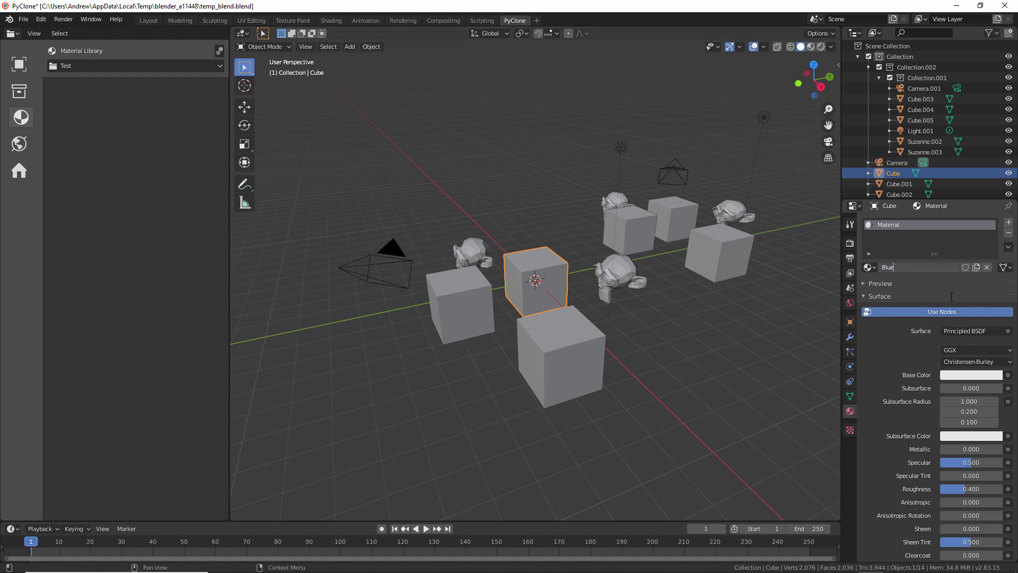
key(Return)
click(950, 378)
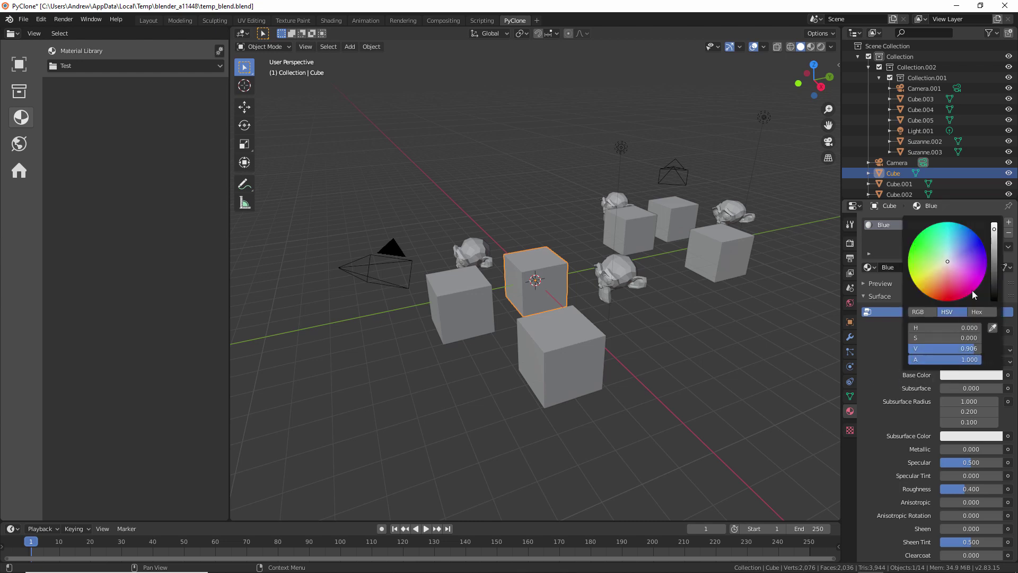
click(957, 250)
drag(957, 251, 970, 238)
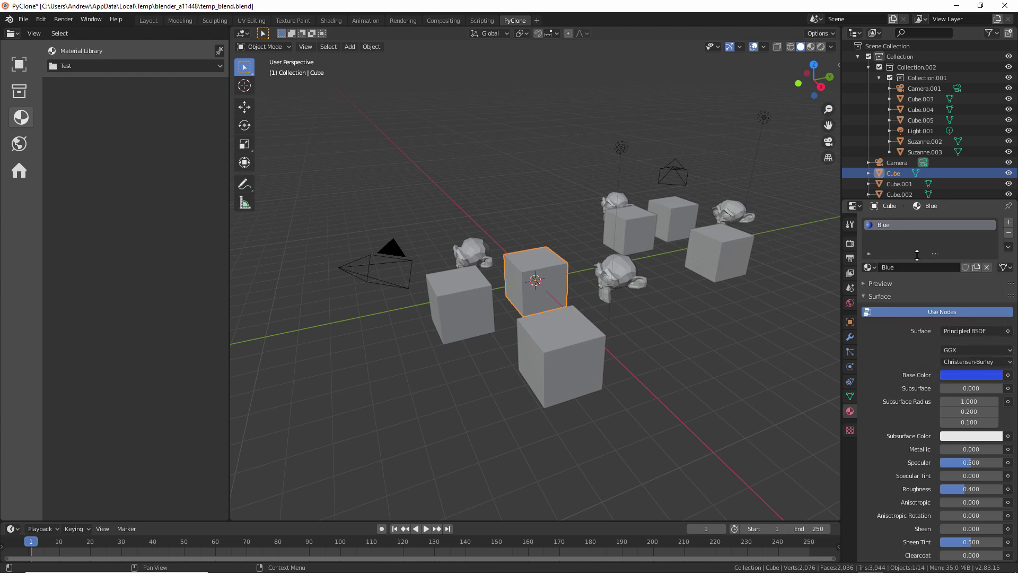
- Save the file and store the Blue material in the material library
key(ctrl+s)
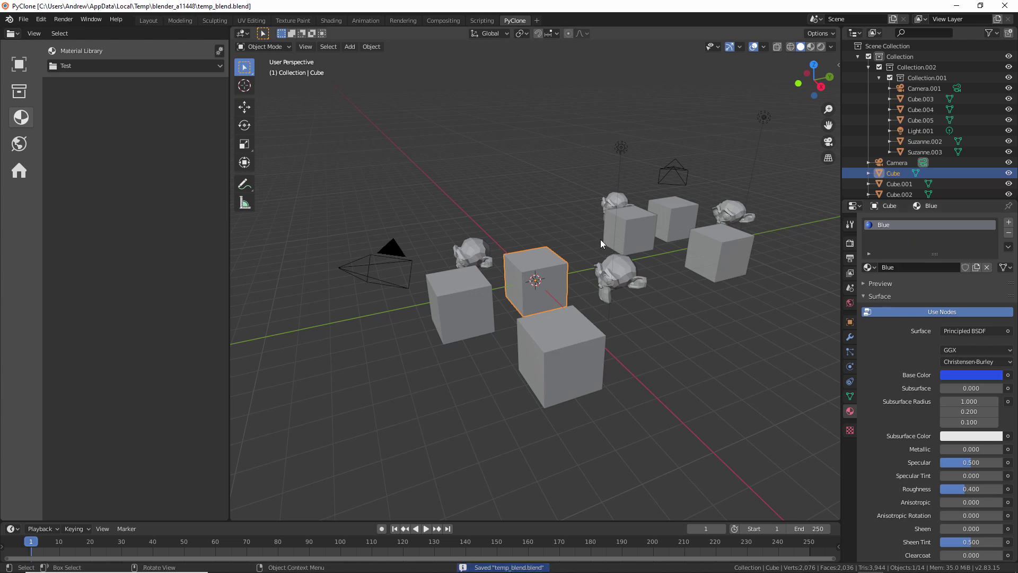
click(219, 50)
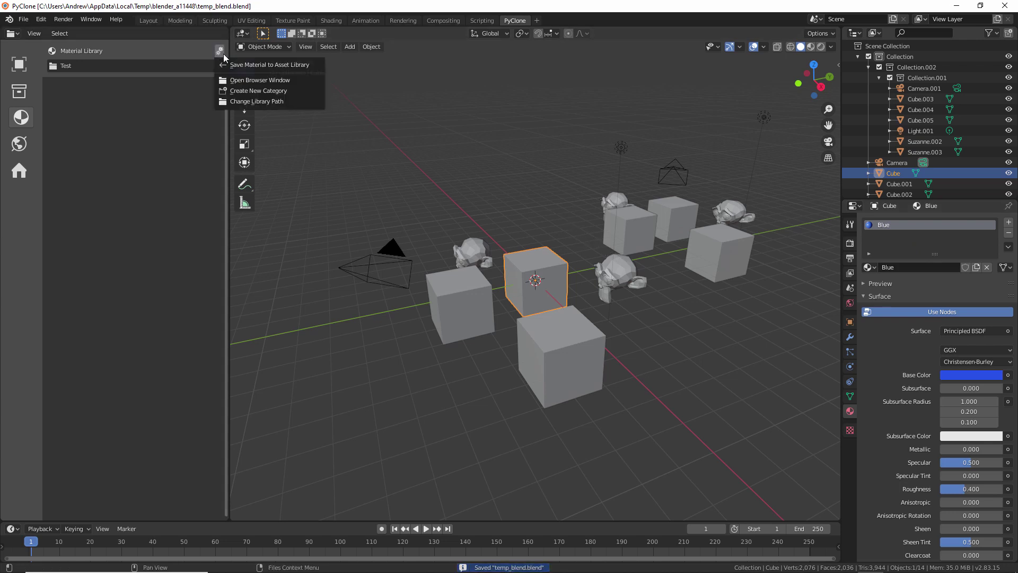
click(249, 64)
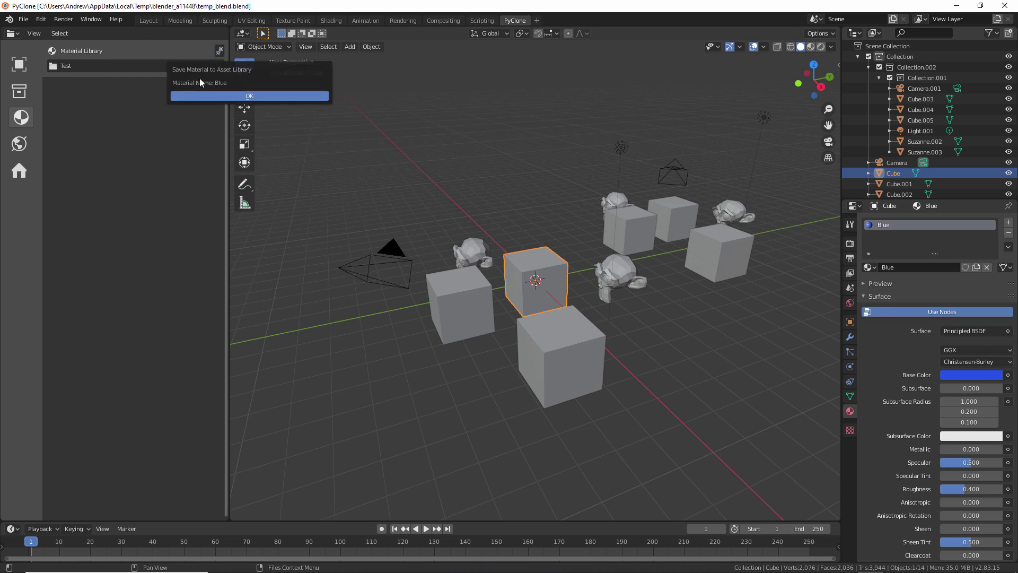
click(246, 96)
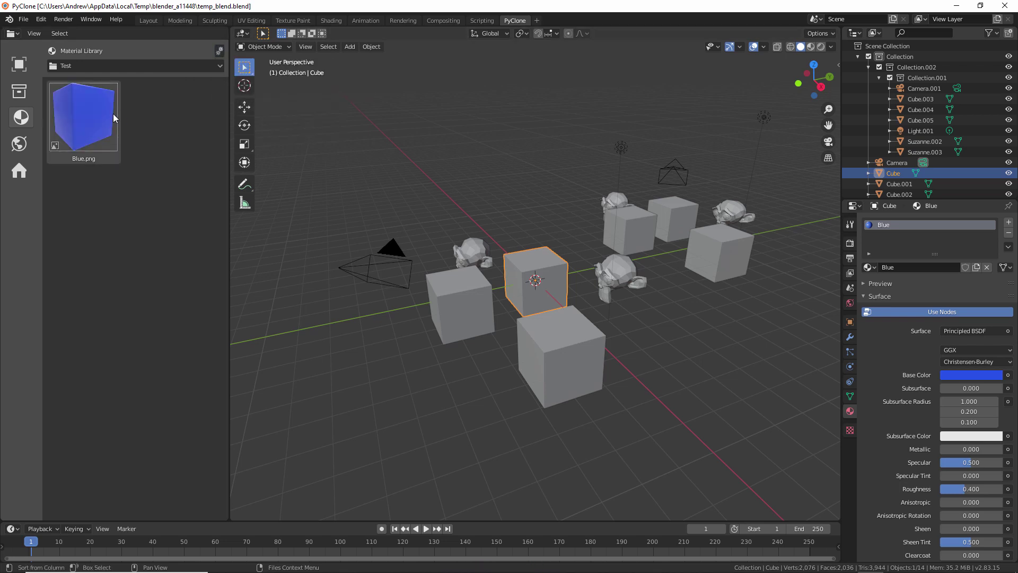
- Show material colours and apply Blue to the left cube, nearby monkey and front cube
click(809, 46)
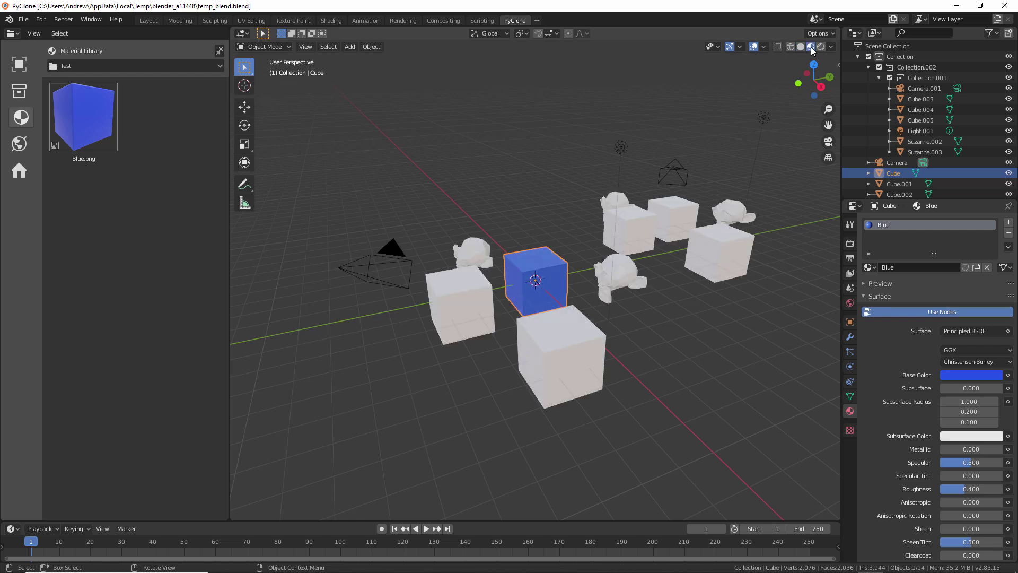
drag(84, 116, 460, 303)
drag(111, 154, 471, 257)
drag(84, 117, 556, 342)
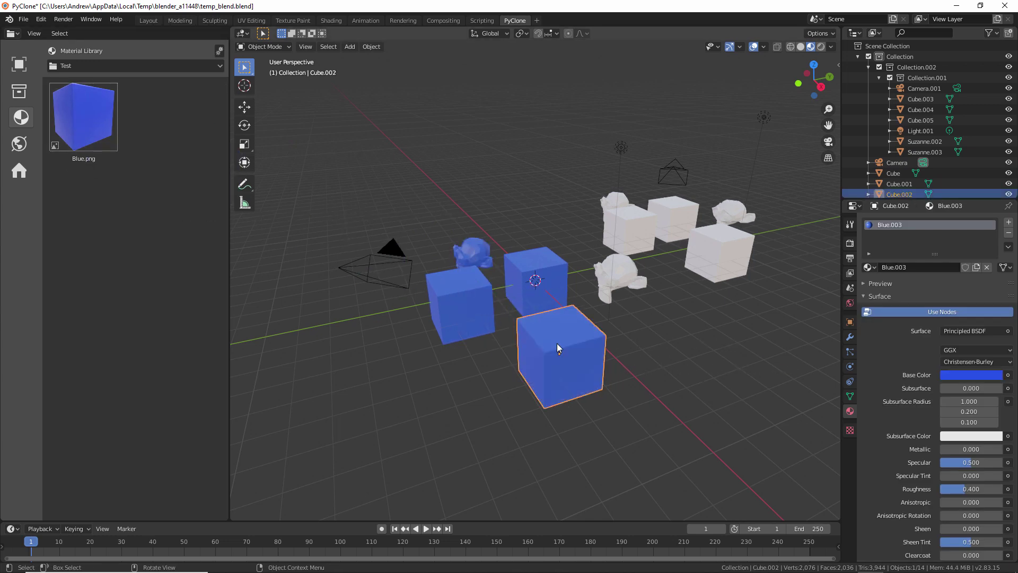
- Give Suzanne empty material slots and drop the Blue library material onto it
click(624, 274)
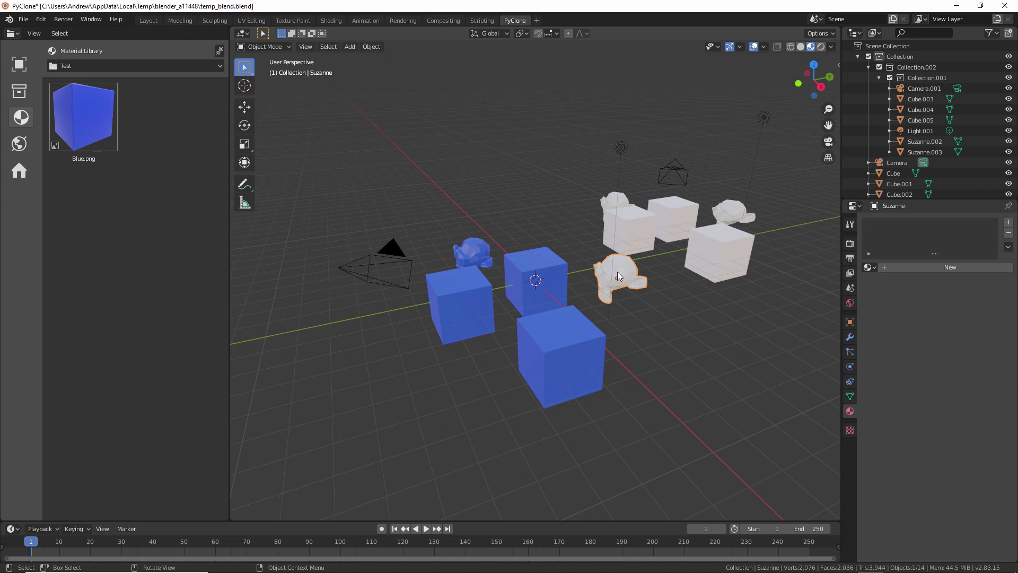
click(1009, 222)
click(1008, 223)
click(1008, 222)
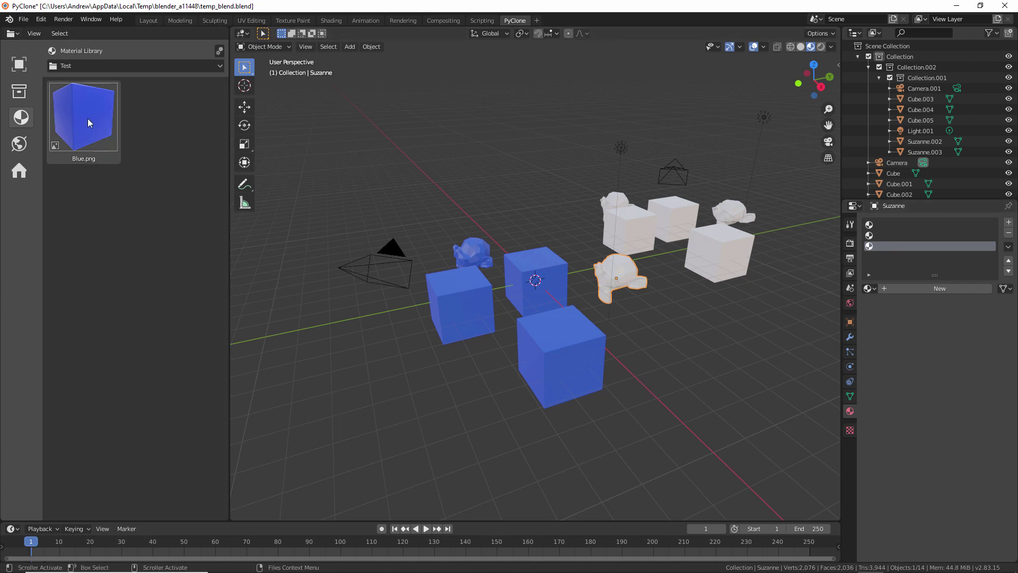
drag(88, 121, 623, 275)
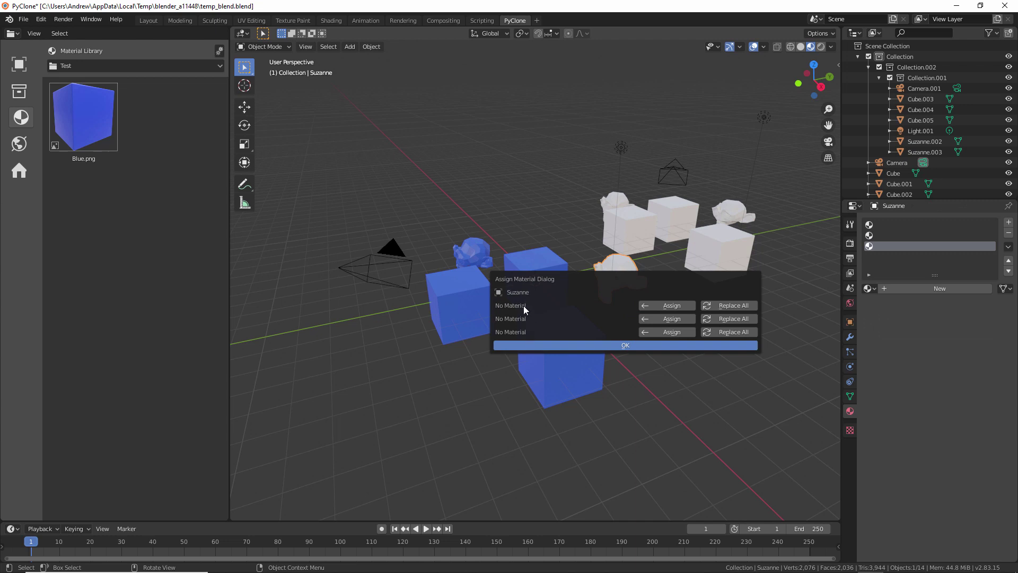
- Assign Blue to Suzanne's first material slot and switch the asset panel to the World Library
click(666, 306)
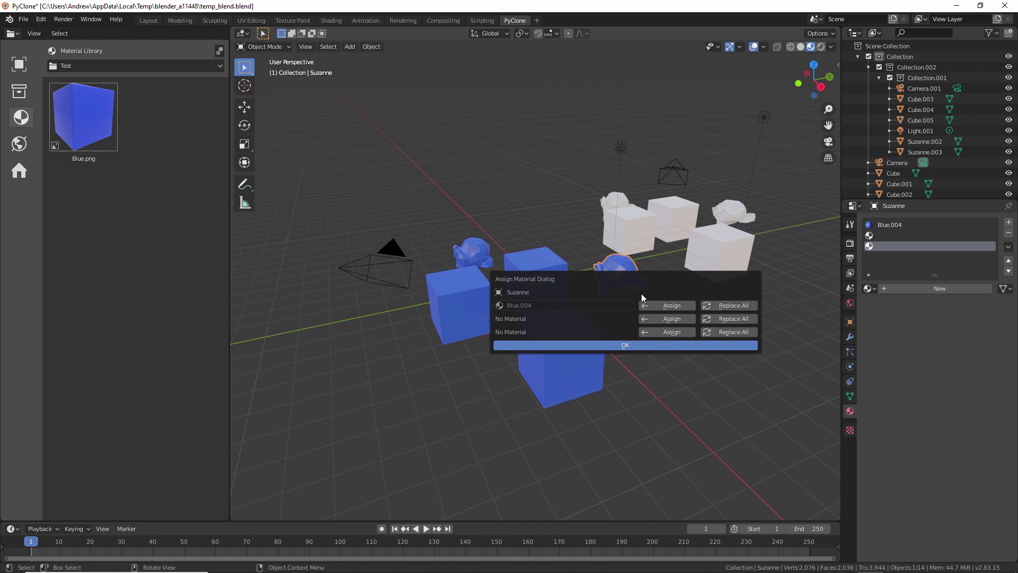
click(21, 145)
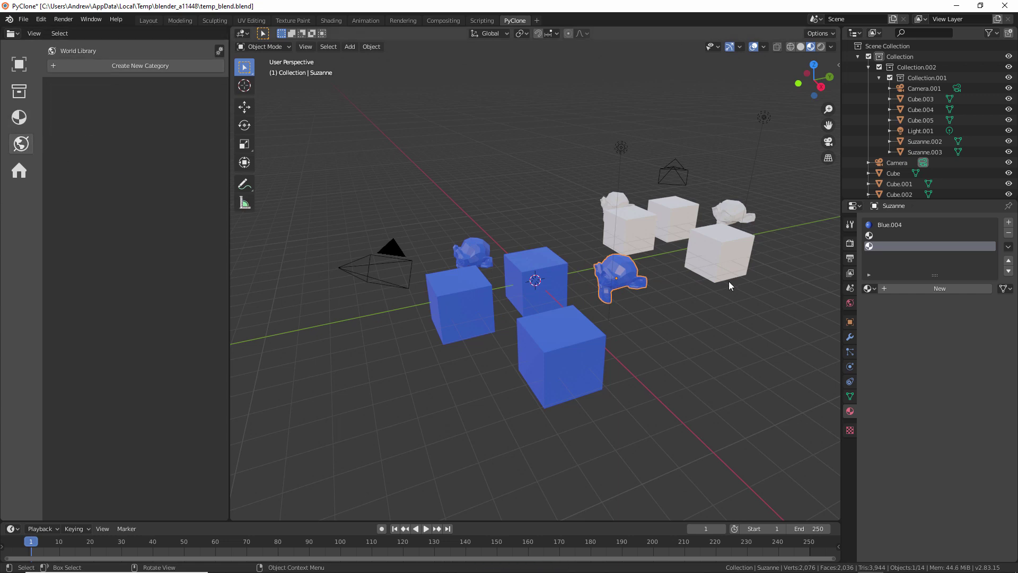
- Set the world Color to an Environment Texture loaded from 004_Half.hdr
click(849, 303)
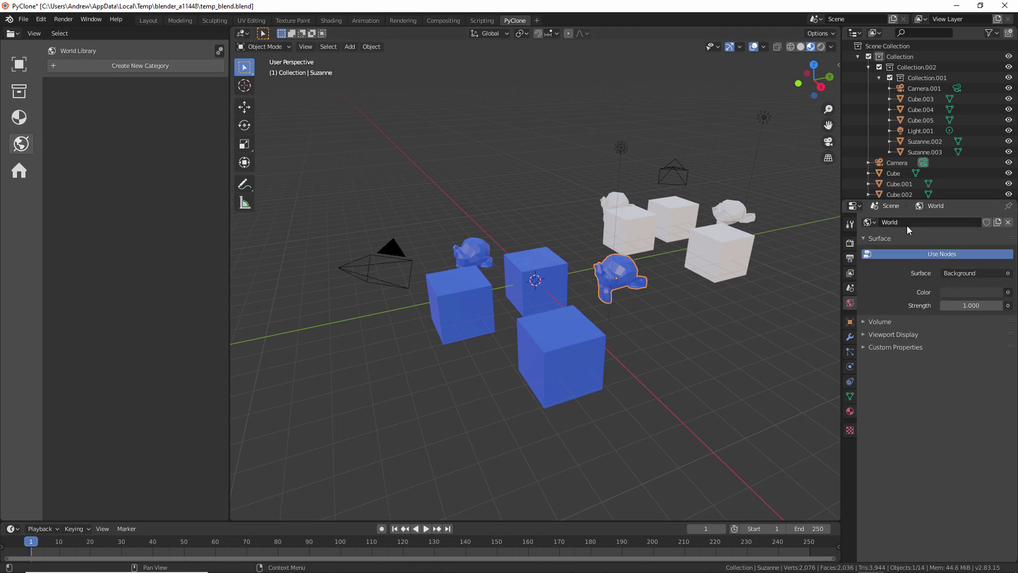
click(1007, 293)
click(818, 340)
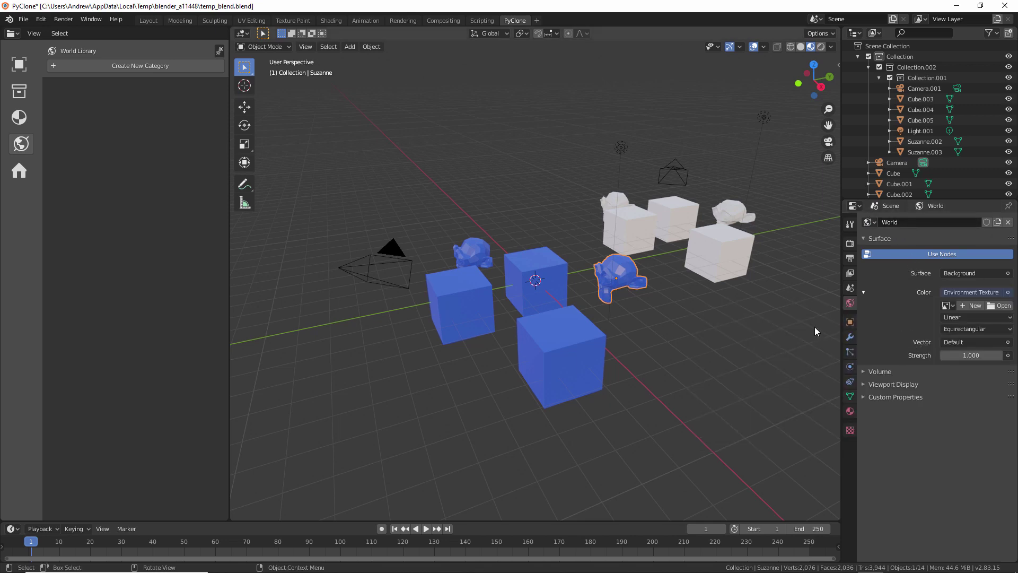
click(1000, 306)
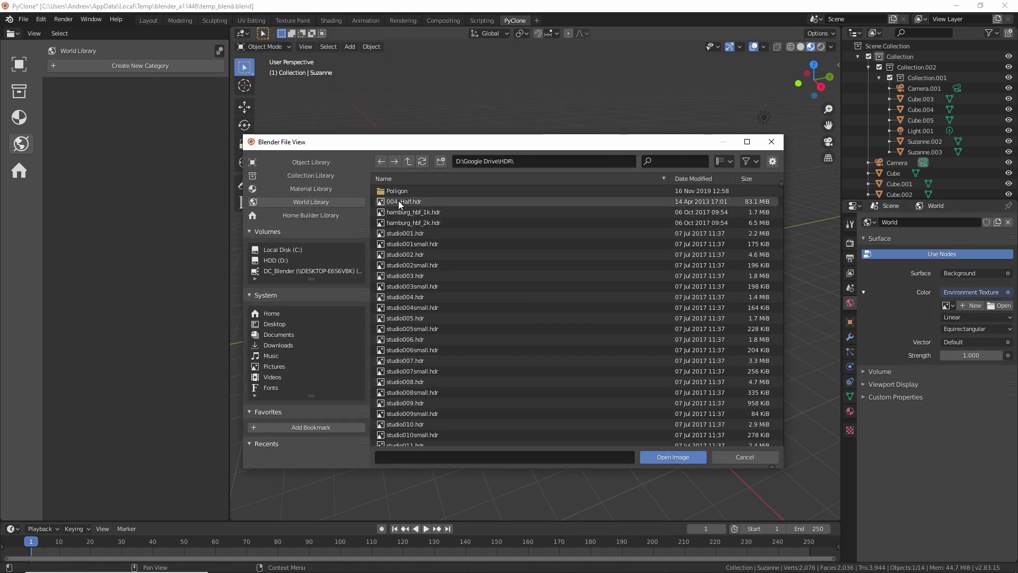
click(411, 202)
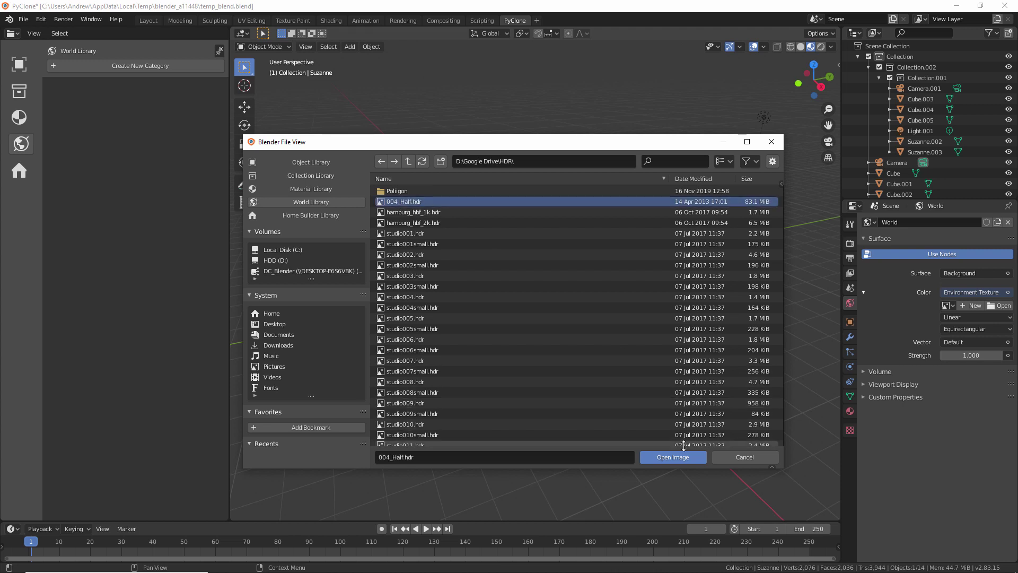
click(682, 460)
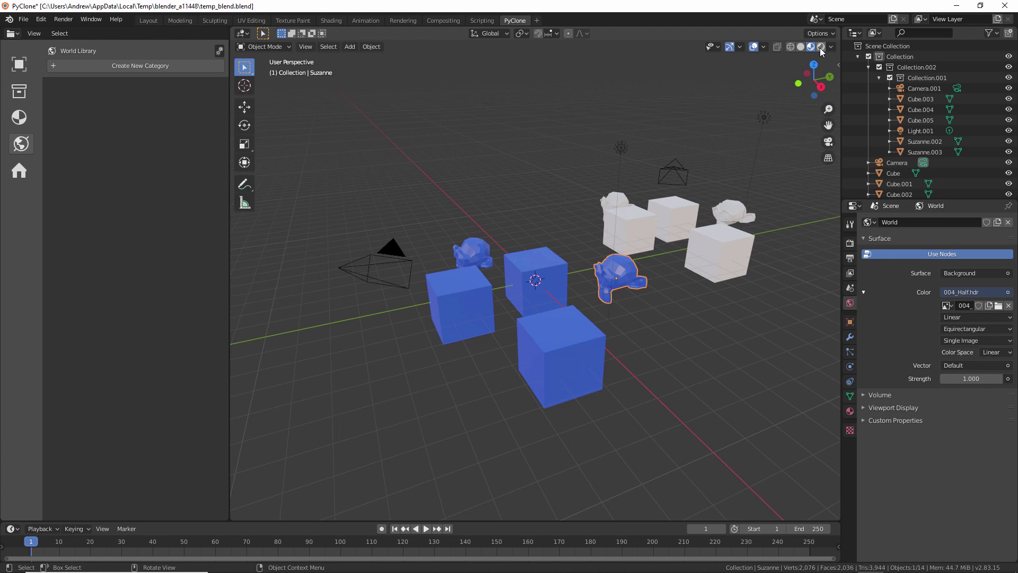
- Switch to Rendered shading, create a 'Test' world library category and save the file
click(821, 47)
middle_drag(614, 366, 552, 297)
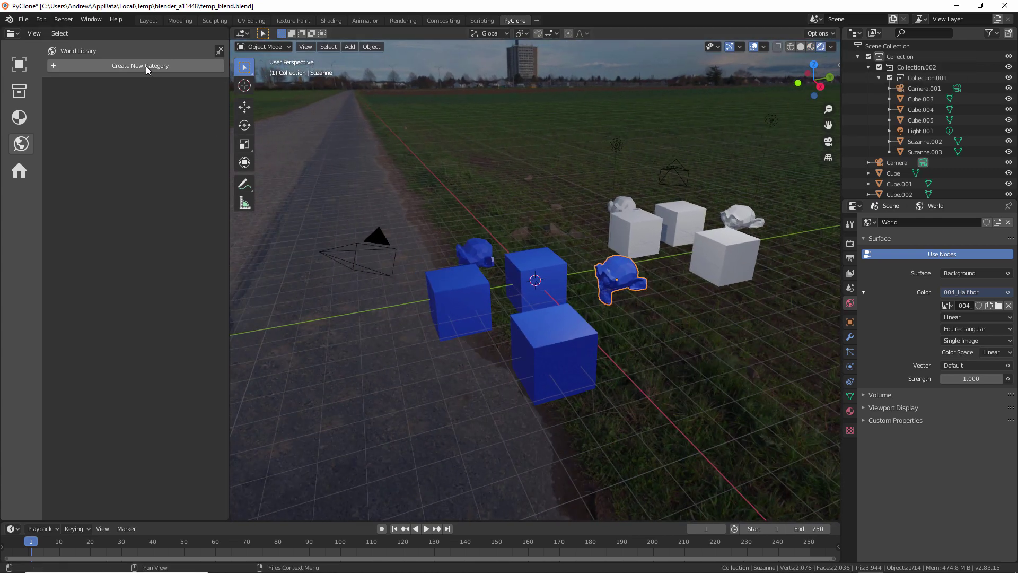
click(145, 66)
click(162, 110)
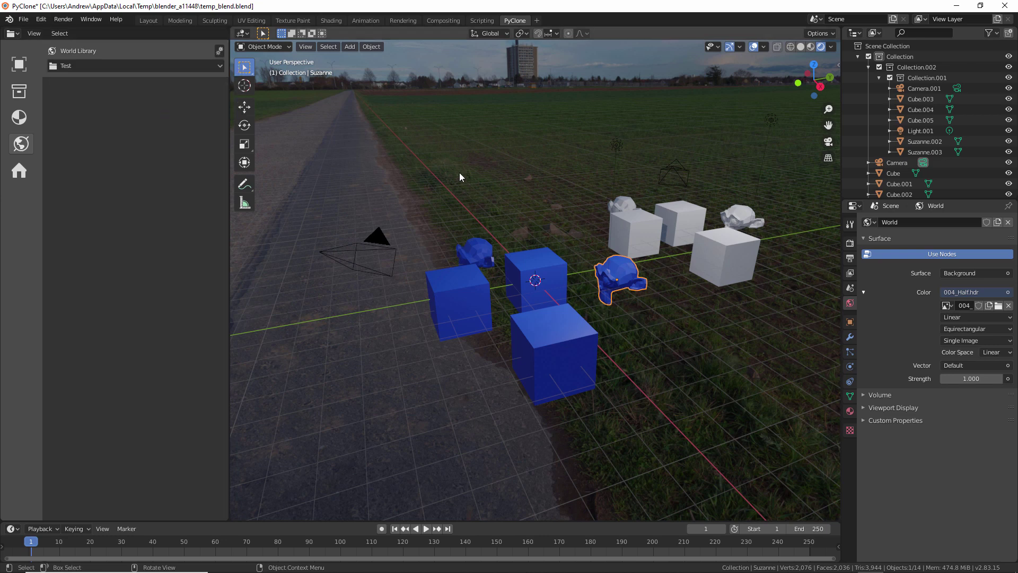
key(ctrl+s)
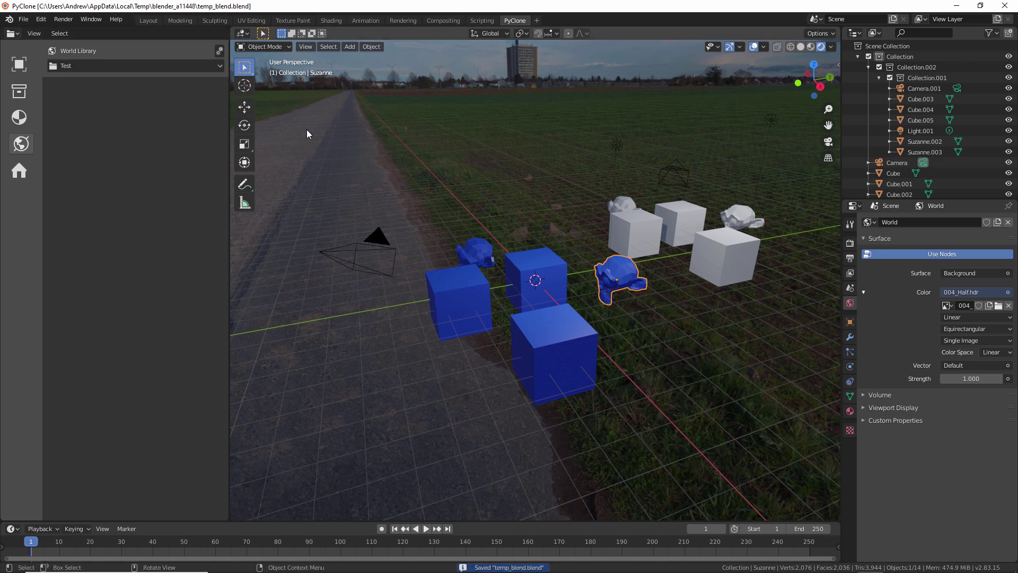
- Save the world to the library as World and reapply it to the scene as World.001
click(220, 51)
click(241, 68)
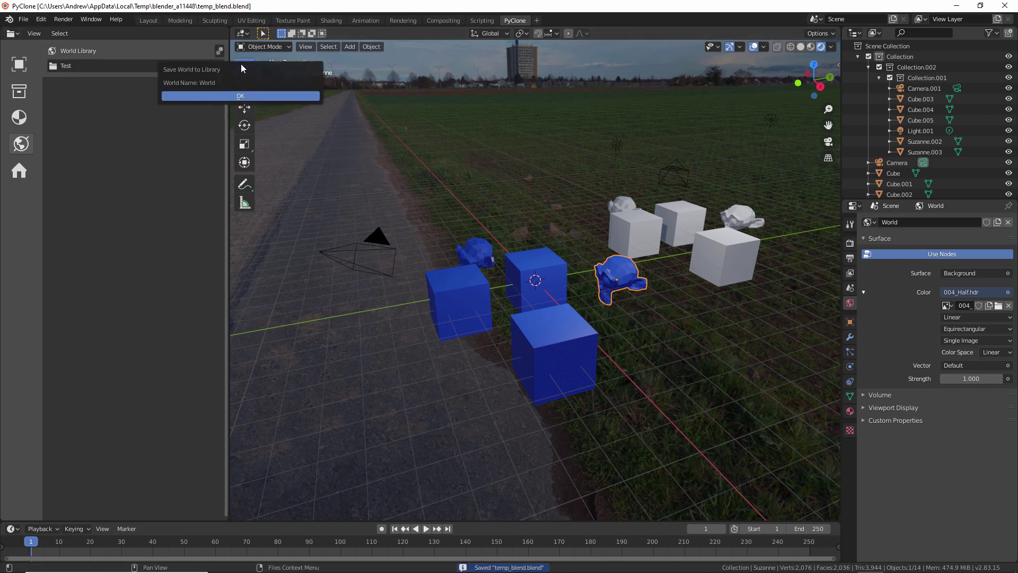
click(255, 97)
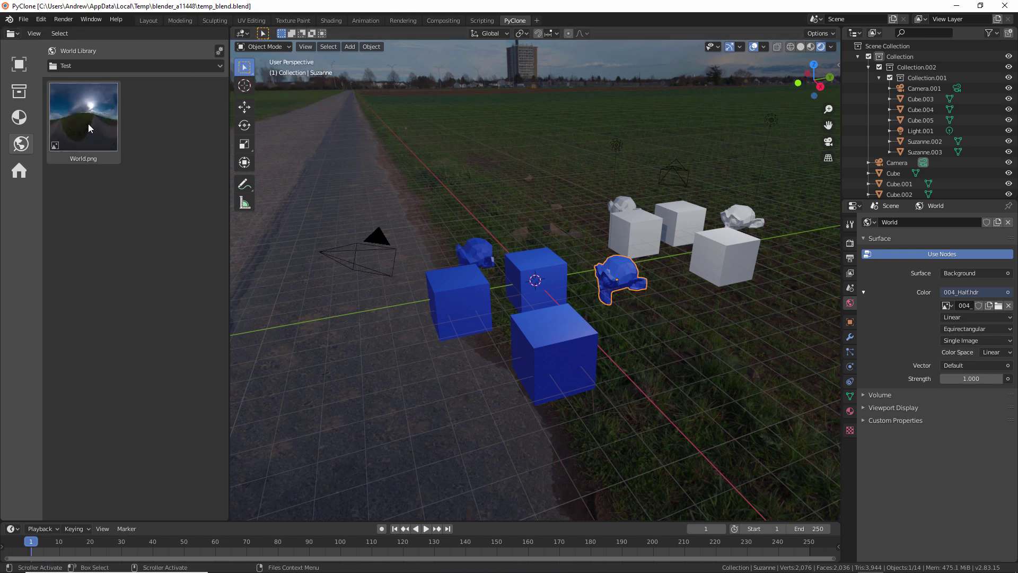
drag(85, 121, 568, 158)
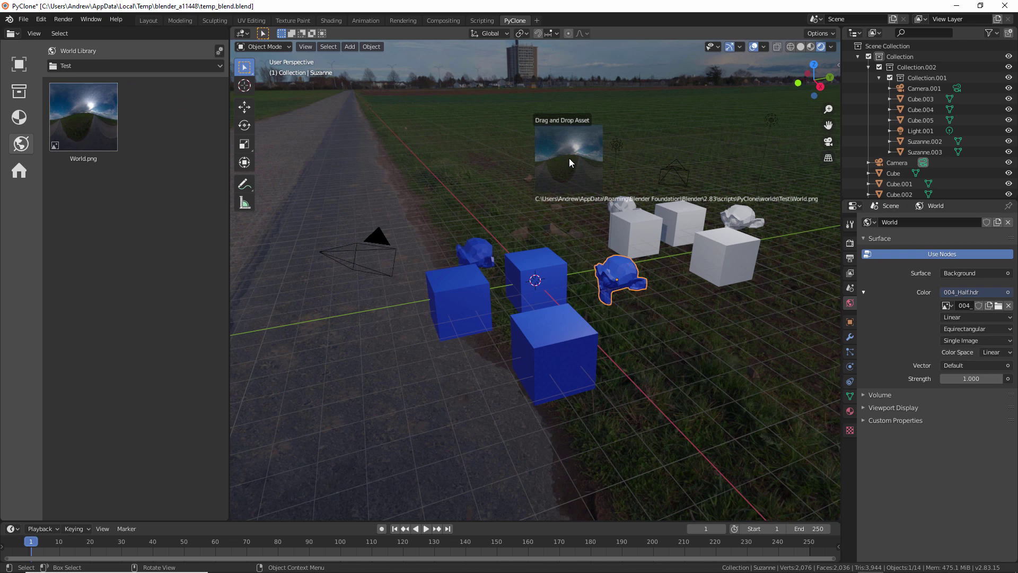
drag(568, 158, 568, 158)
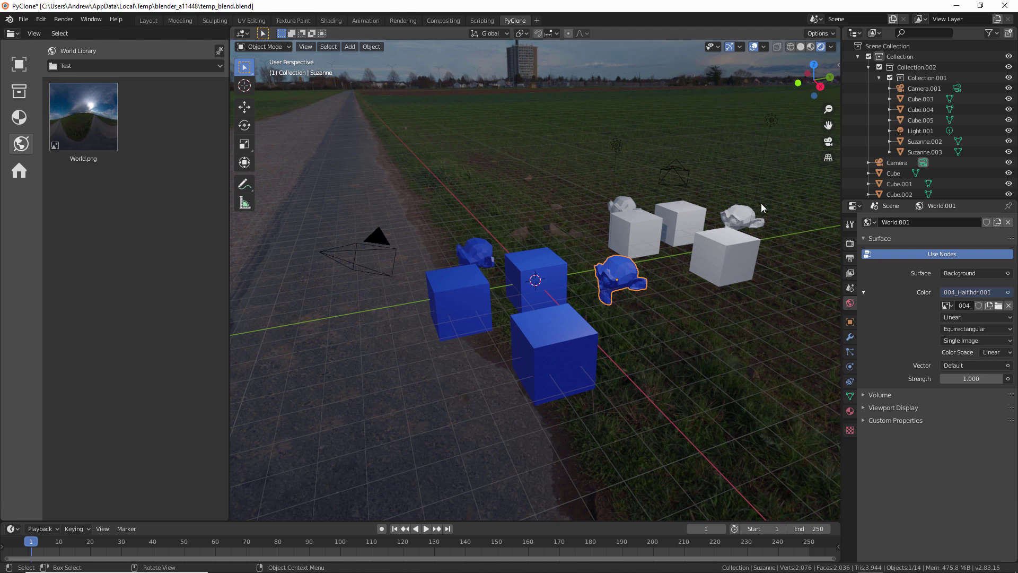
click(870, 222)
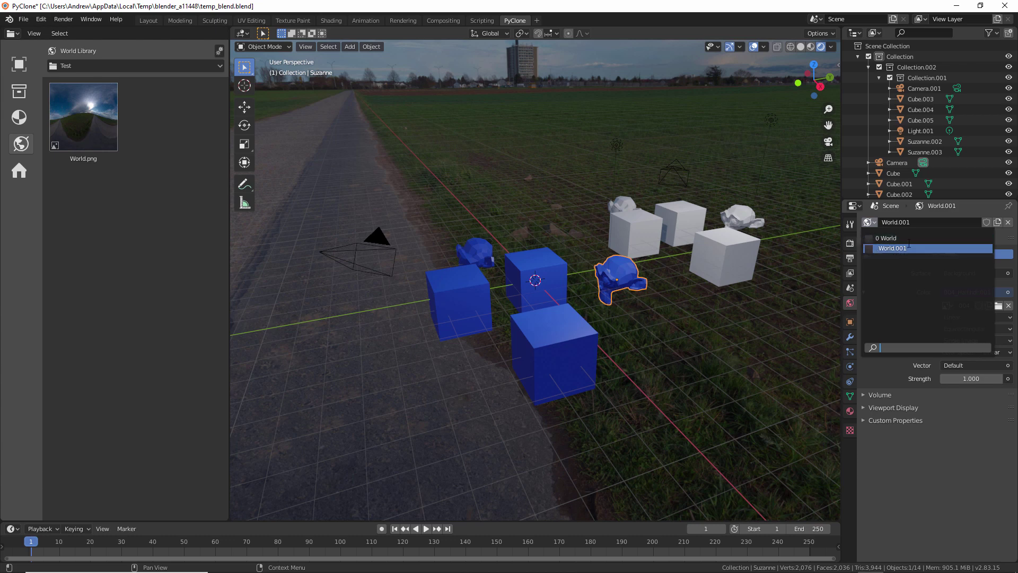
- Keep World.001, then draw two plain Home Builder wall segments from the Walls category
click(894, 248)
click(19, 172)
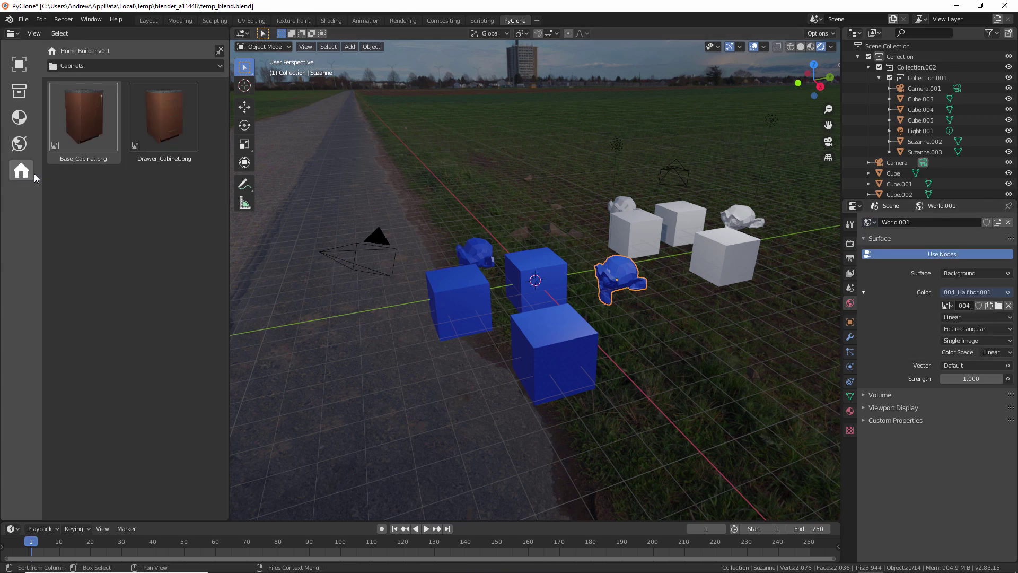
click(132, 64)
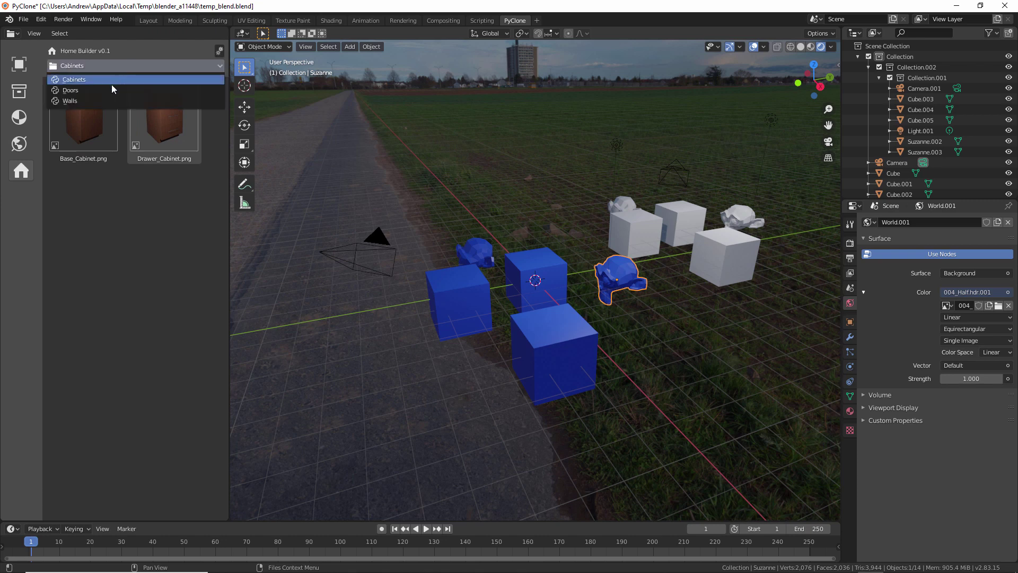
click(111, 100)
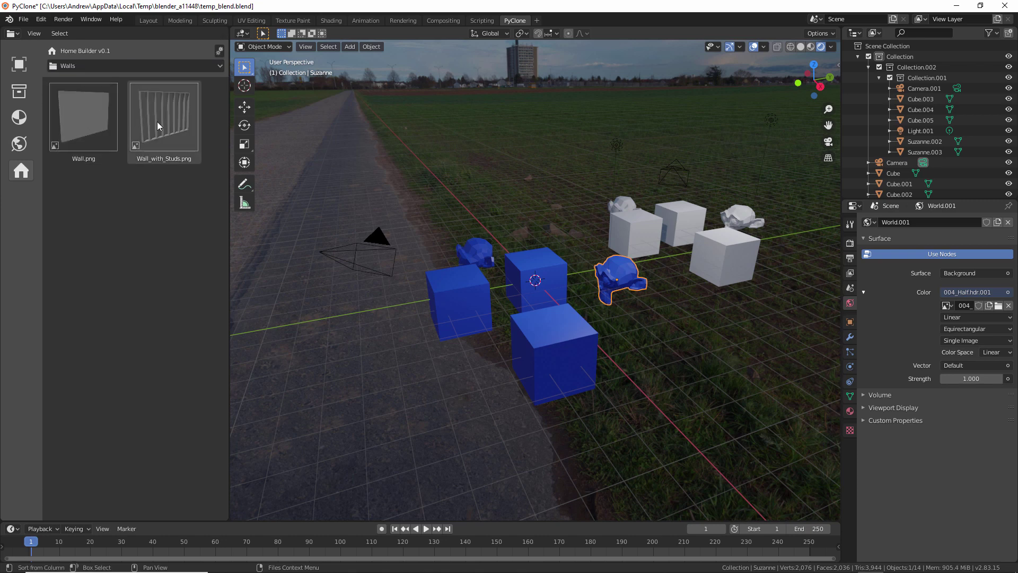
drag(77, 120, 335, 401)
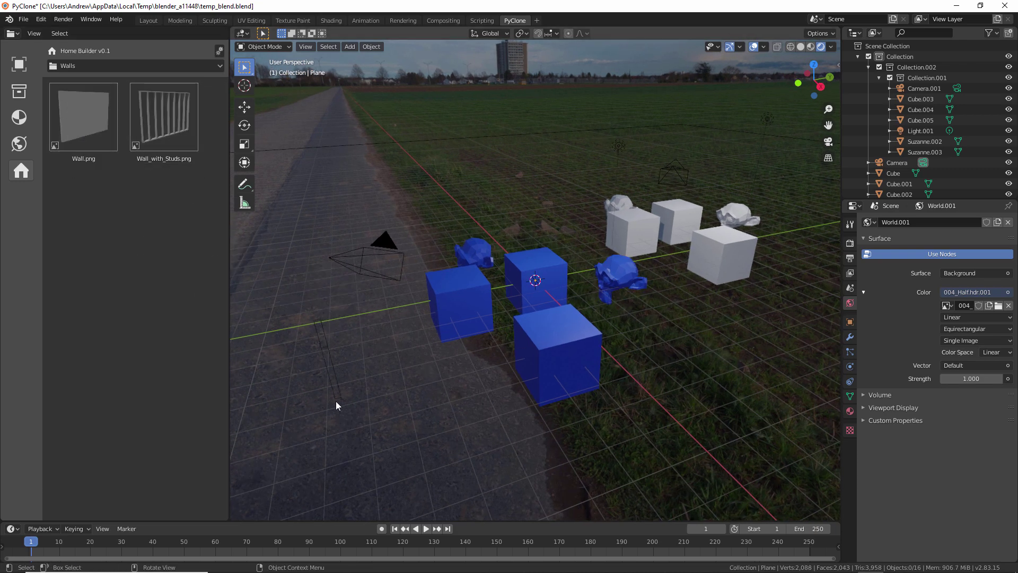
click(484, 434)
right_click(469, 399)
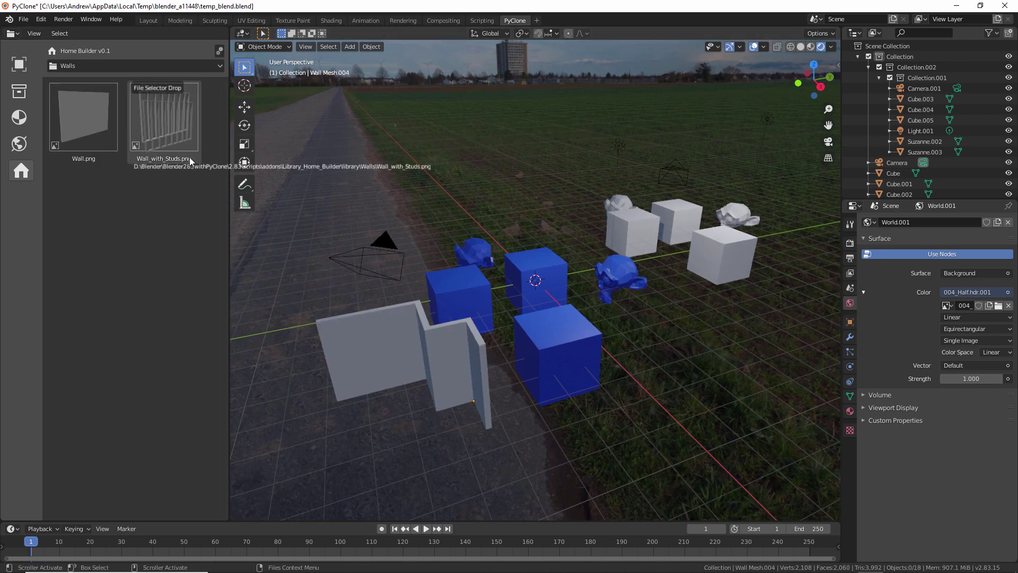
- Draw an L-shaped two-segment Wall_with_Studs near the front blue cube
drag(164, 117, 524, 427)
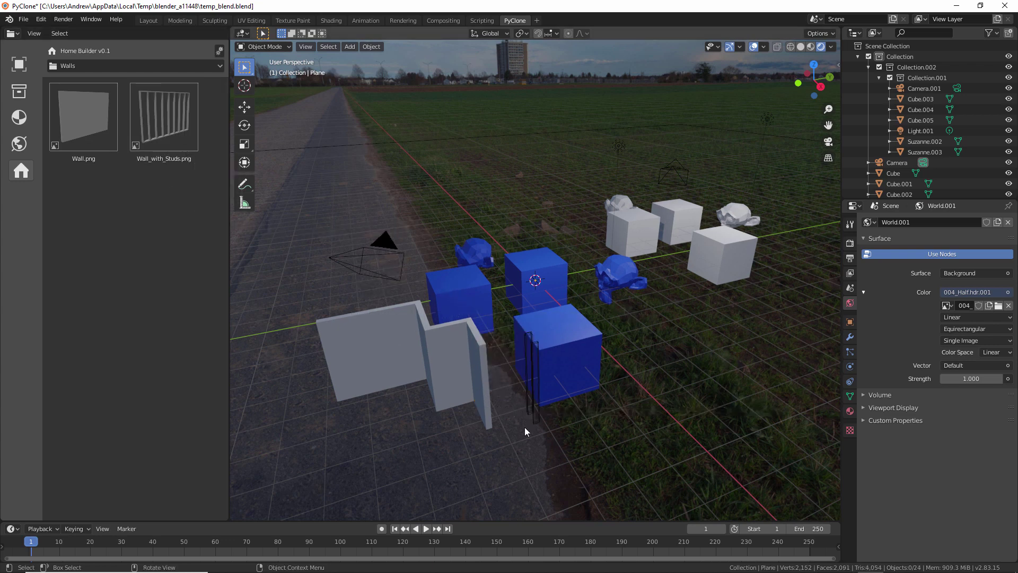
click(662, 459)
click(721, 452)
right_click(721, 453)
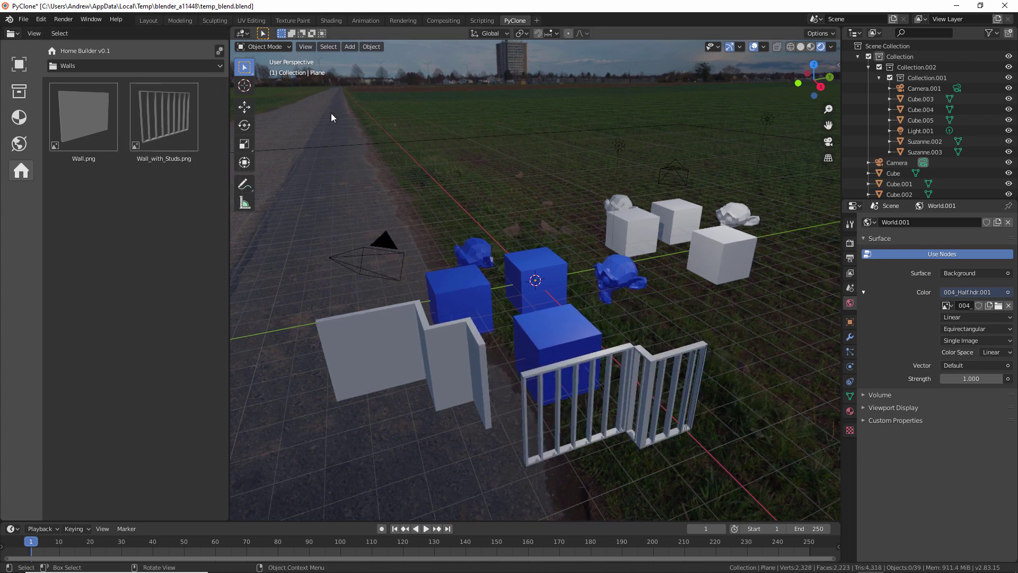
- Drop a Door into the left wall, then remove it leaving the opening, and show Cabinets
click(104, 63)
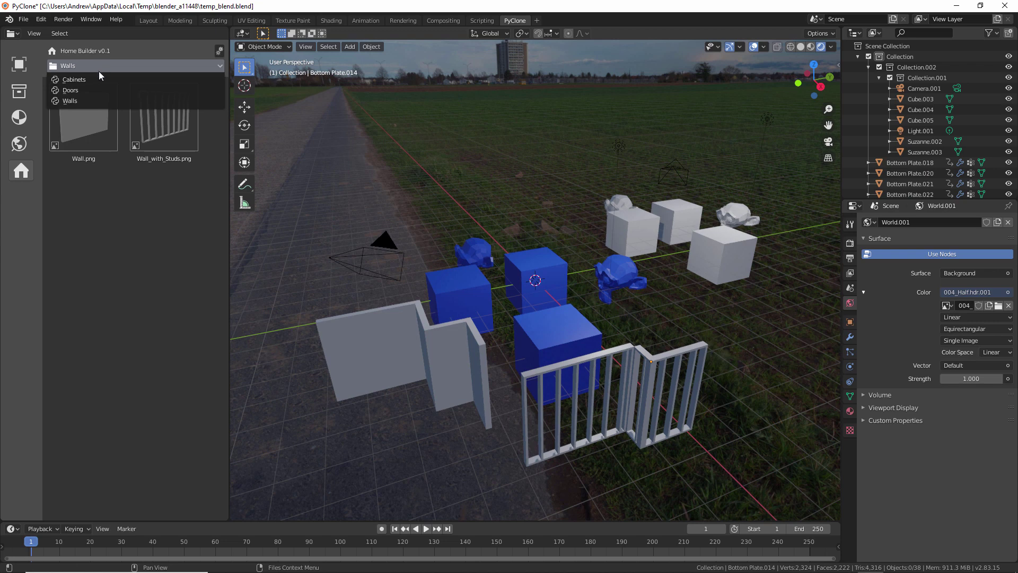
click(98, 91)
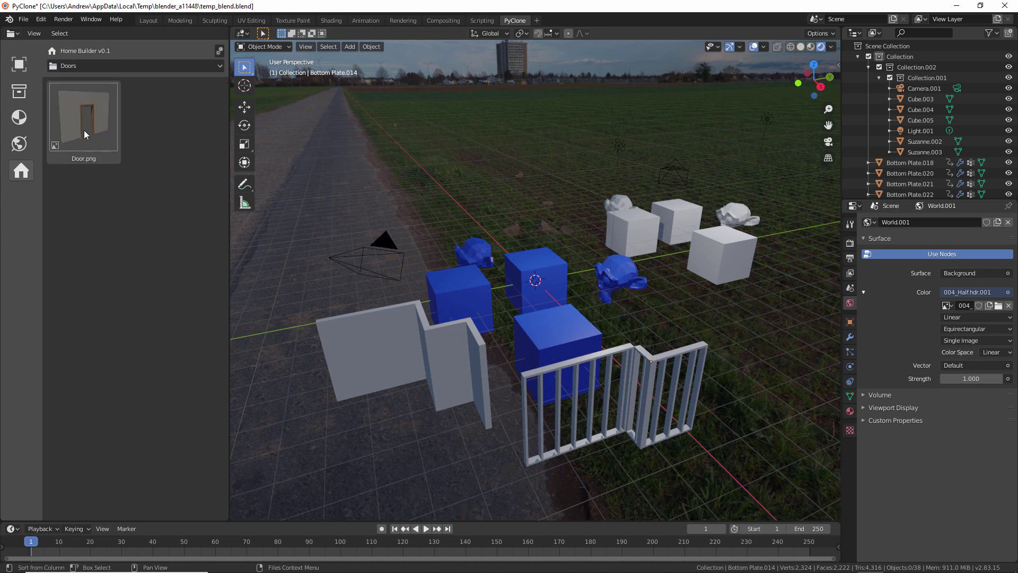
drag(82, 130, 365, 374)
click(367, 370)
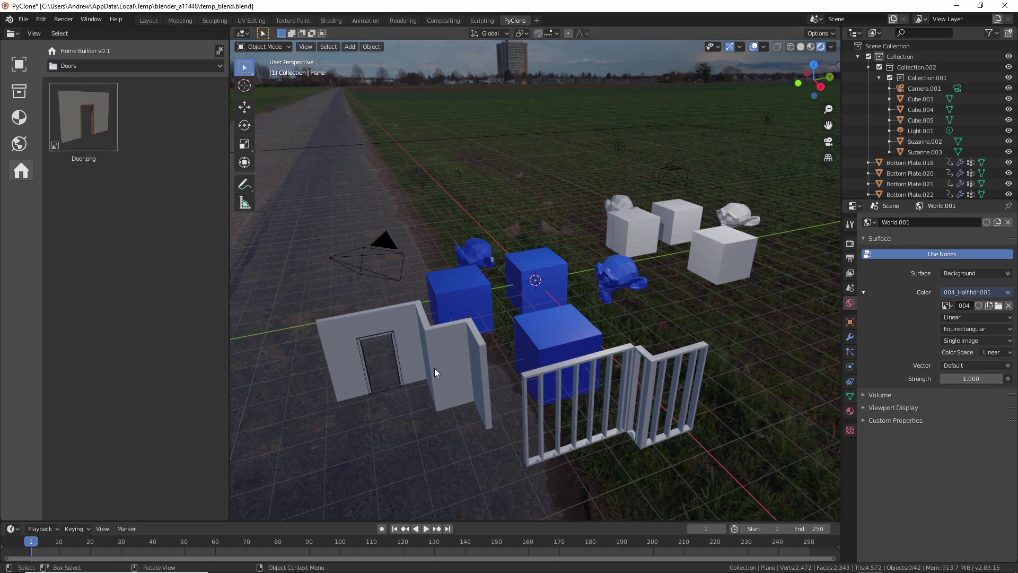
key(ctrl+z)
click(139, 68)
click(131, 79)
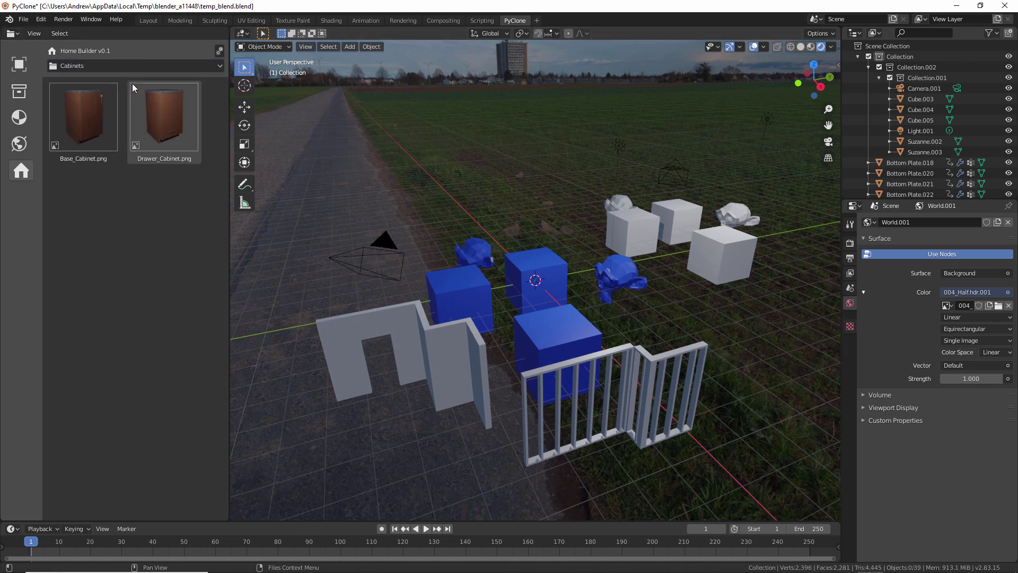